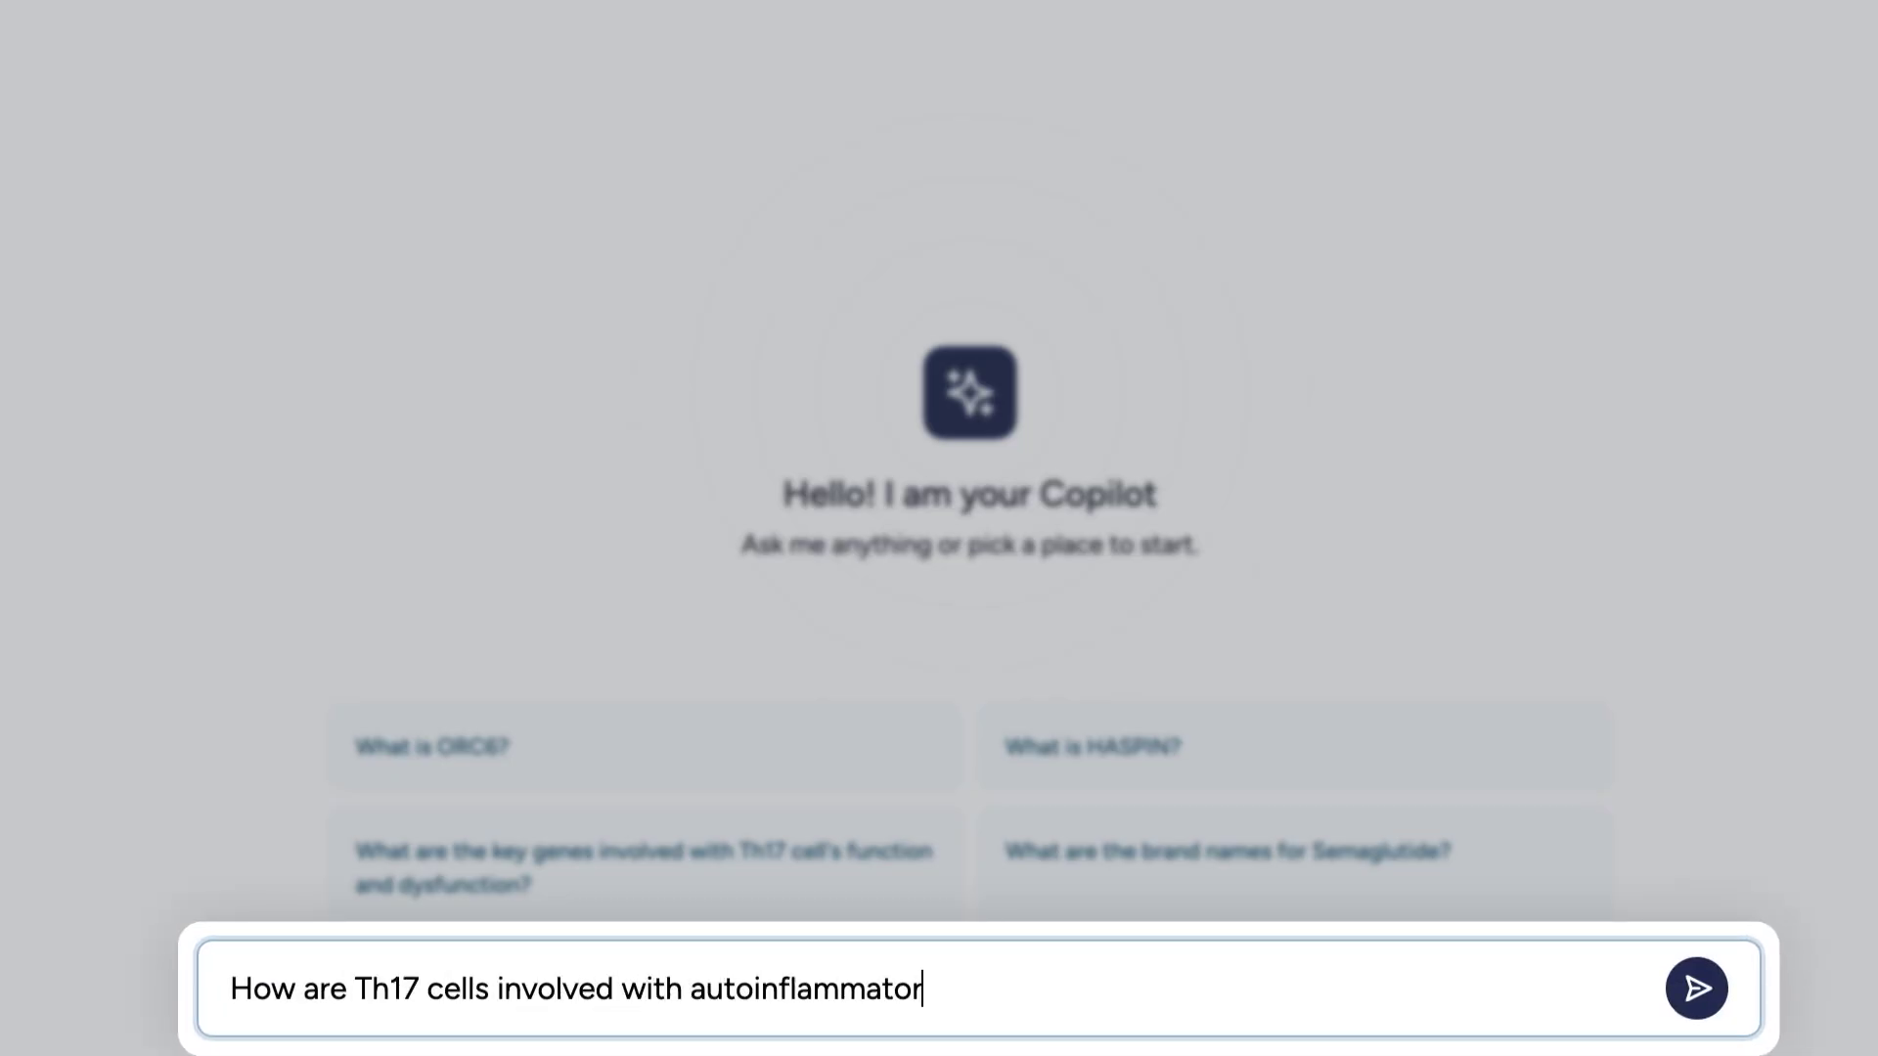
- Send the Th17 cells question to Copilot and review the cited source articles
left_click(1696, 989)
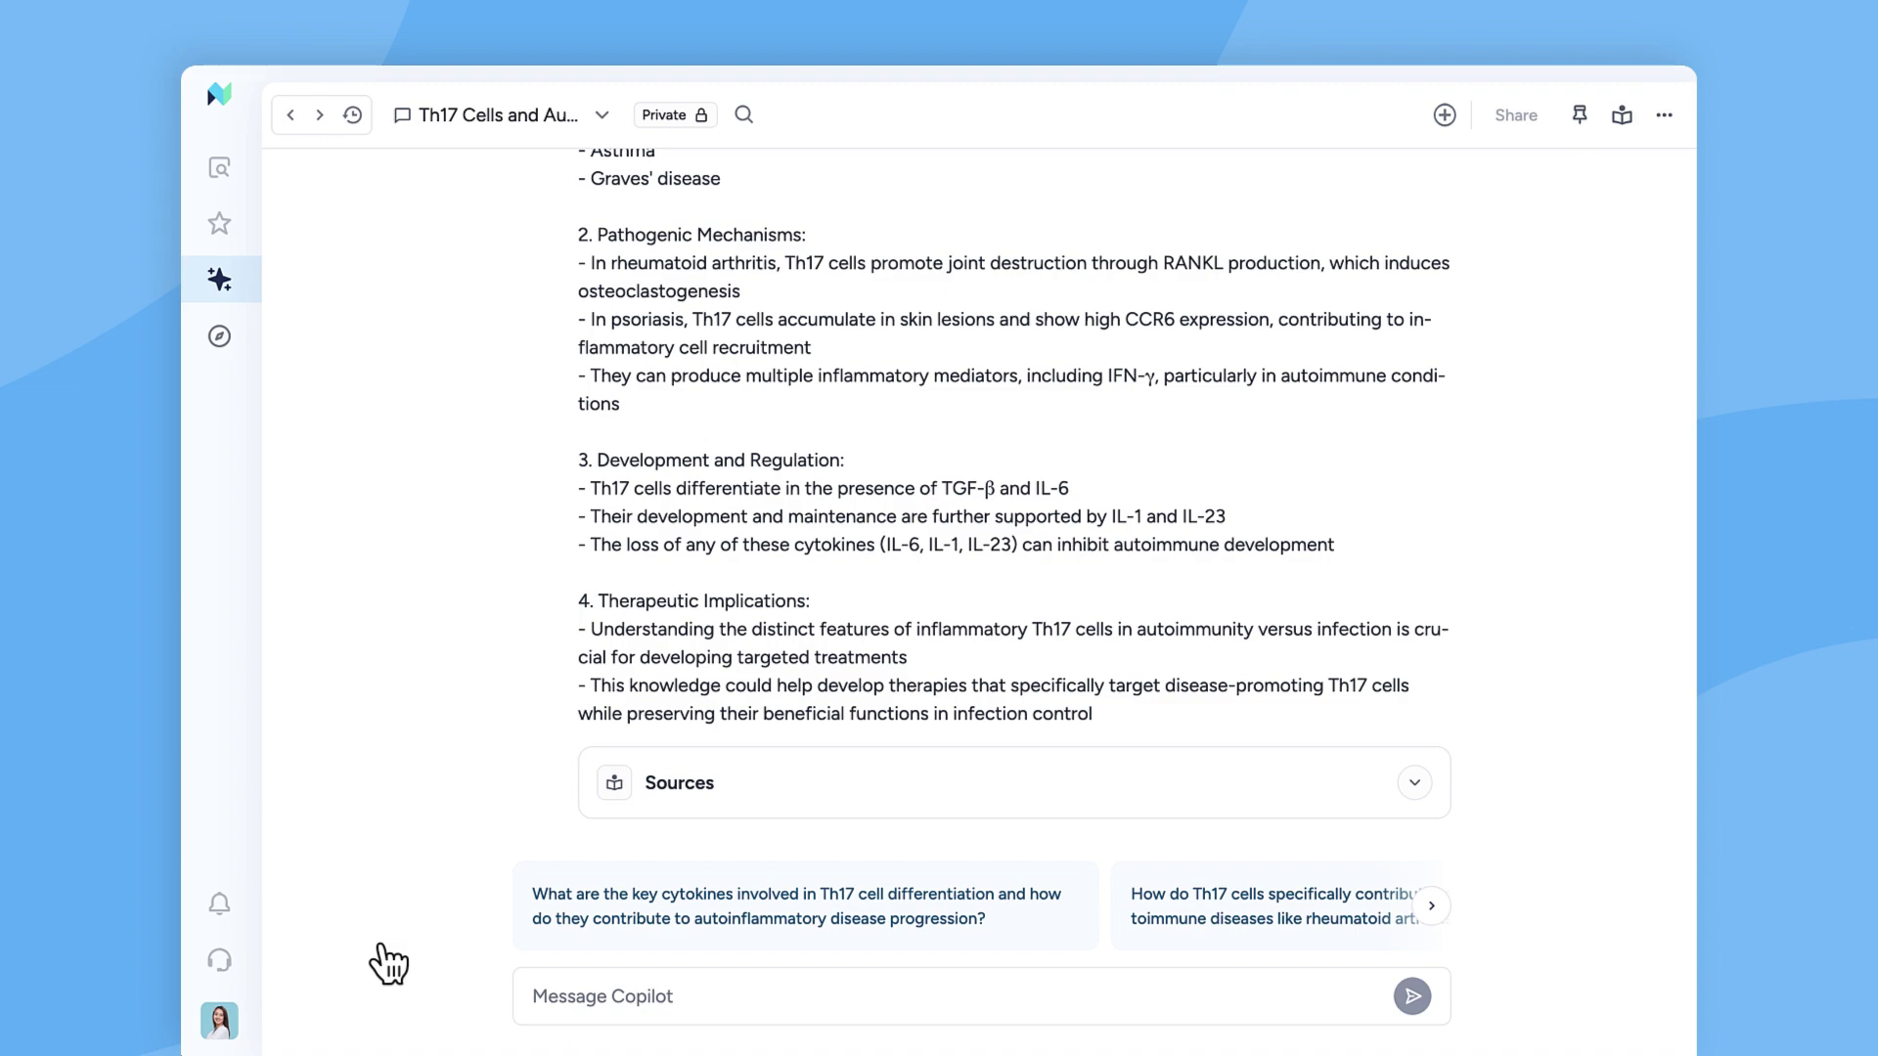
left_click(616, 792)
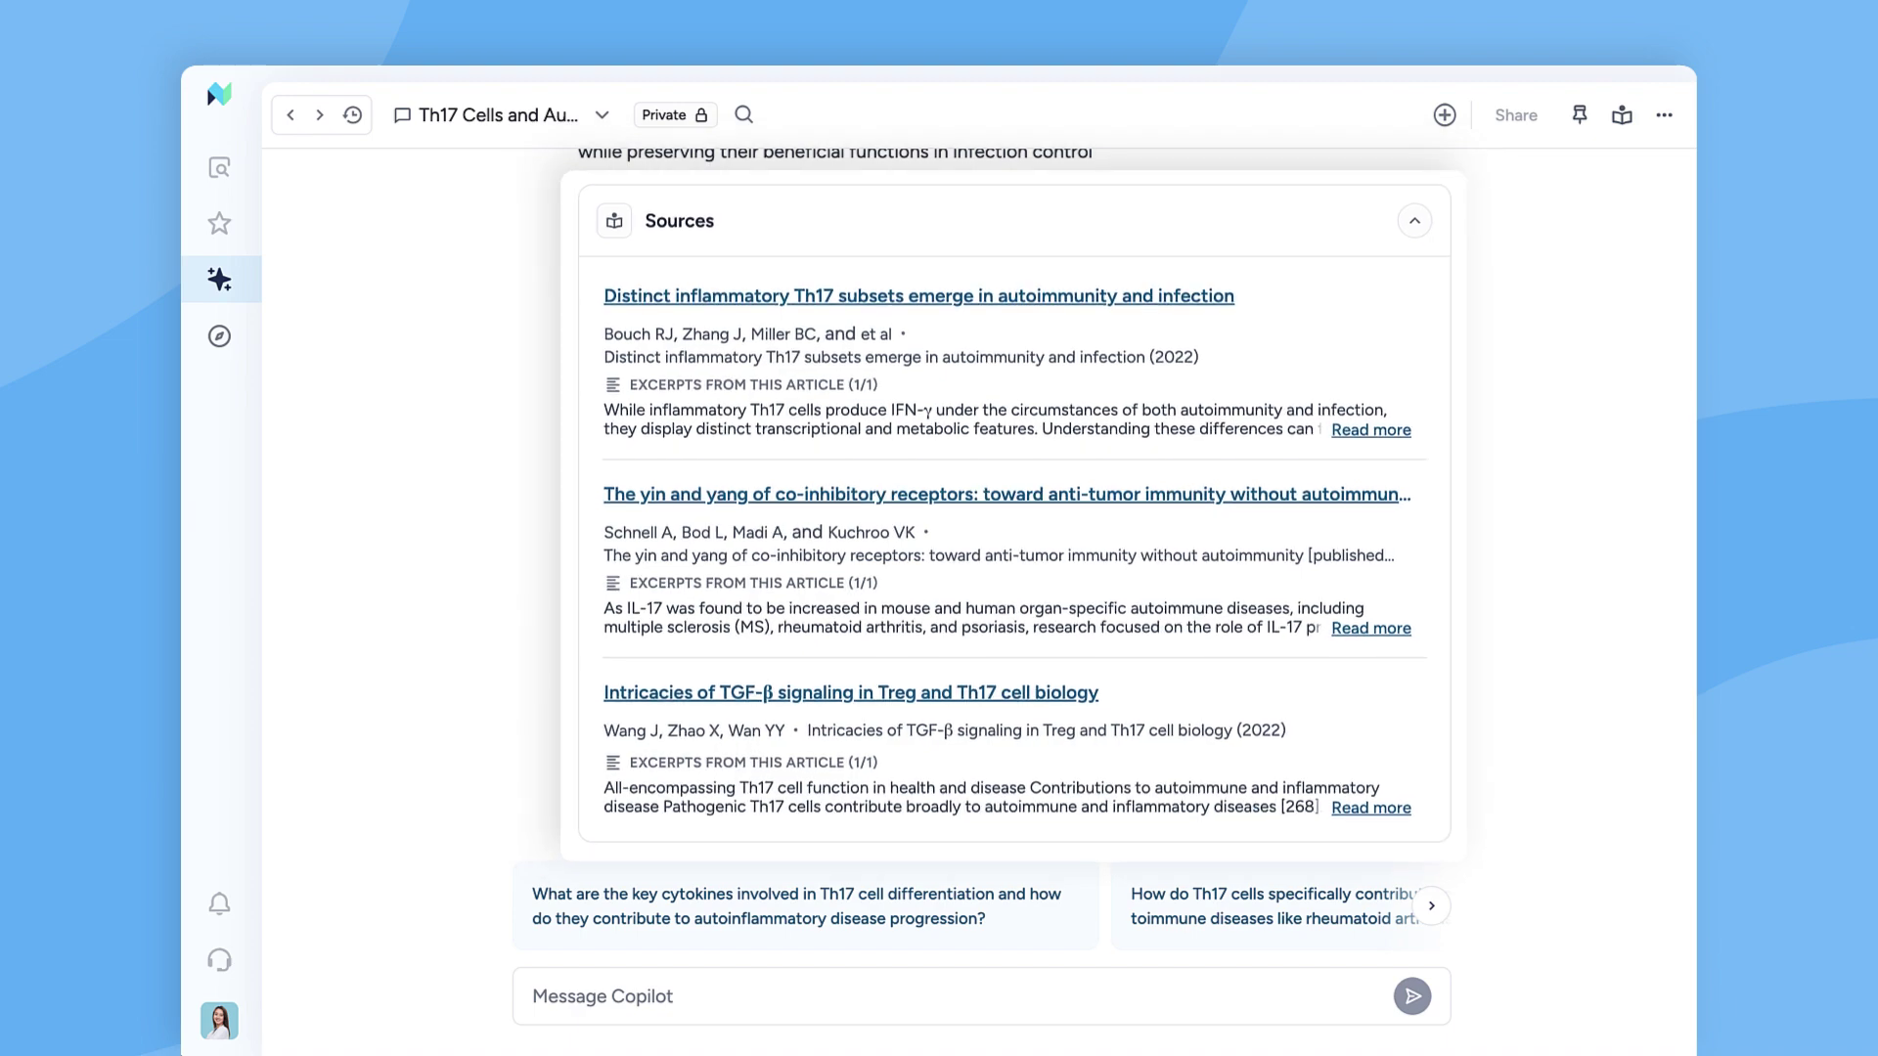
left_click(618, 223)
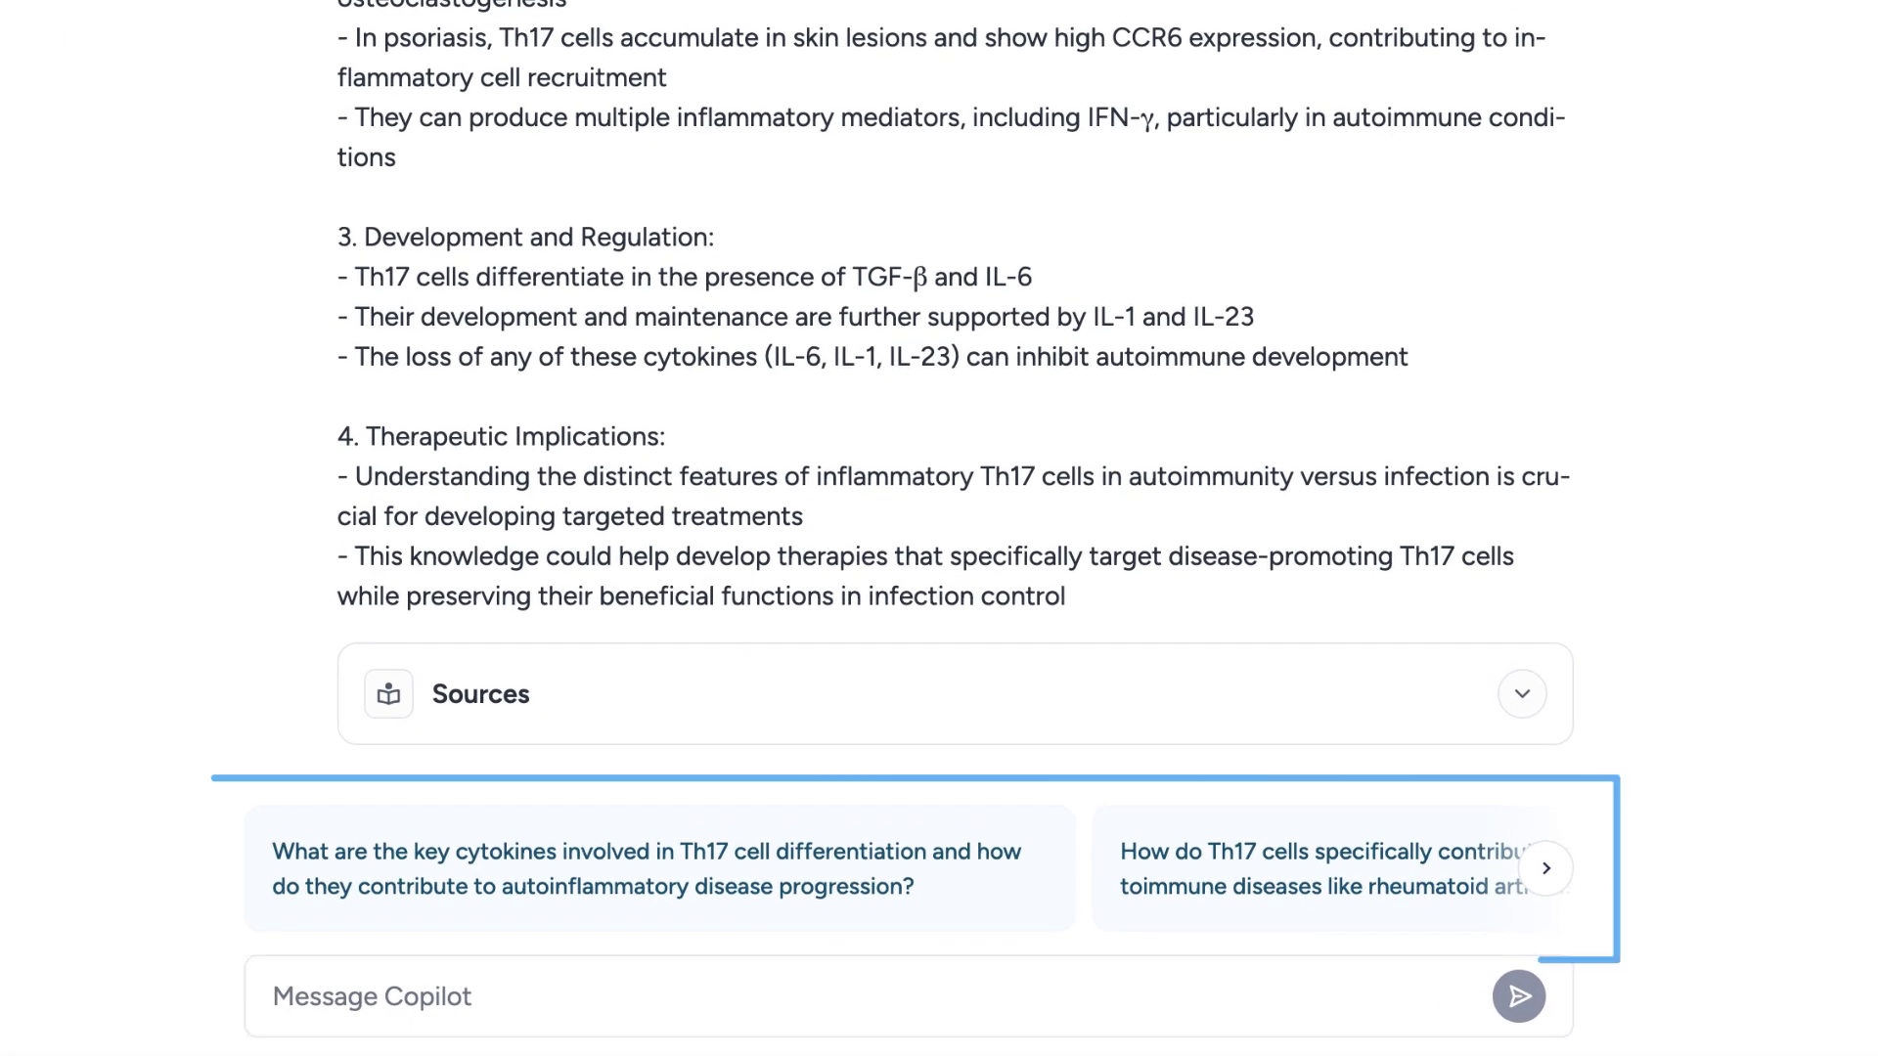
- Scroll the suggestion carousel and ask the 'What therapeutic strategies…' follow-up on Th17 cells
left_click(1547, 877)
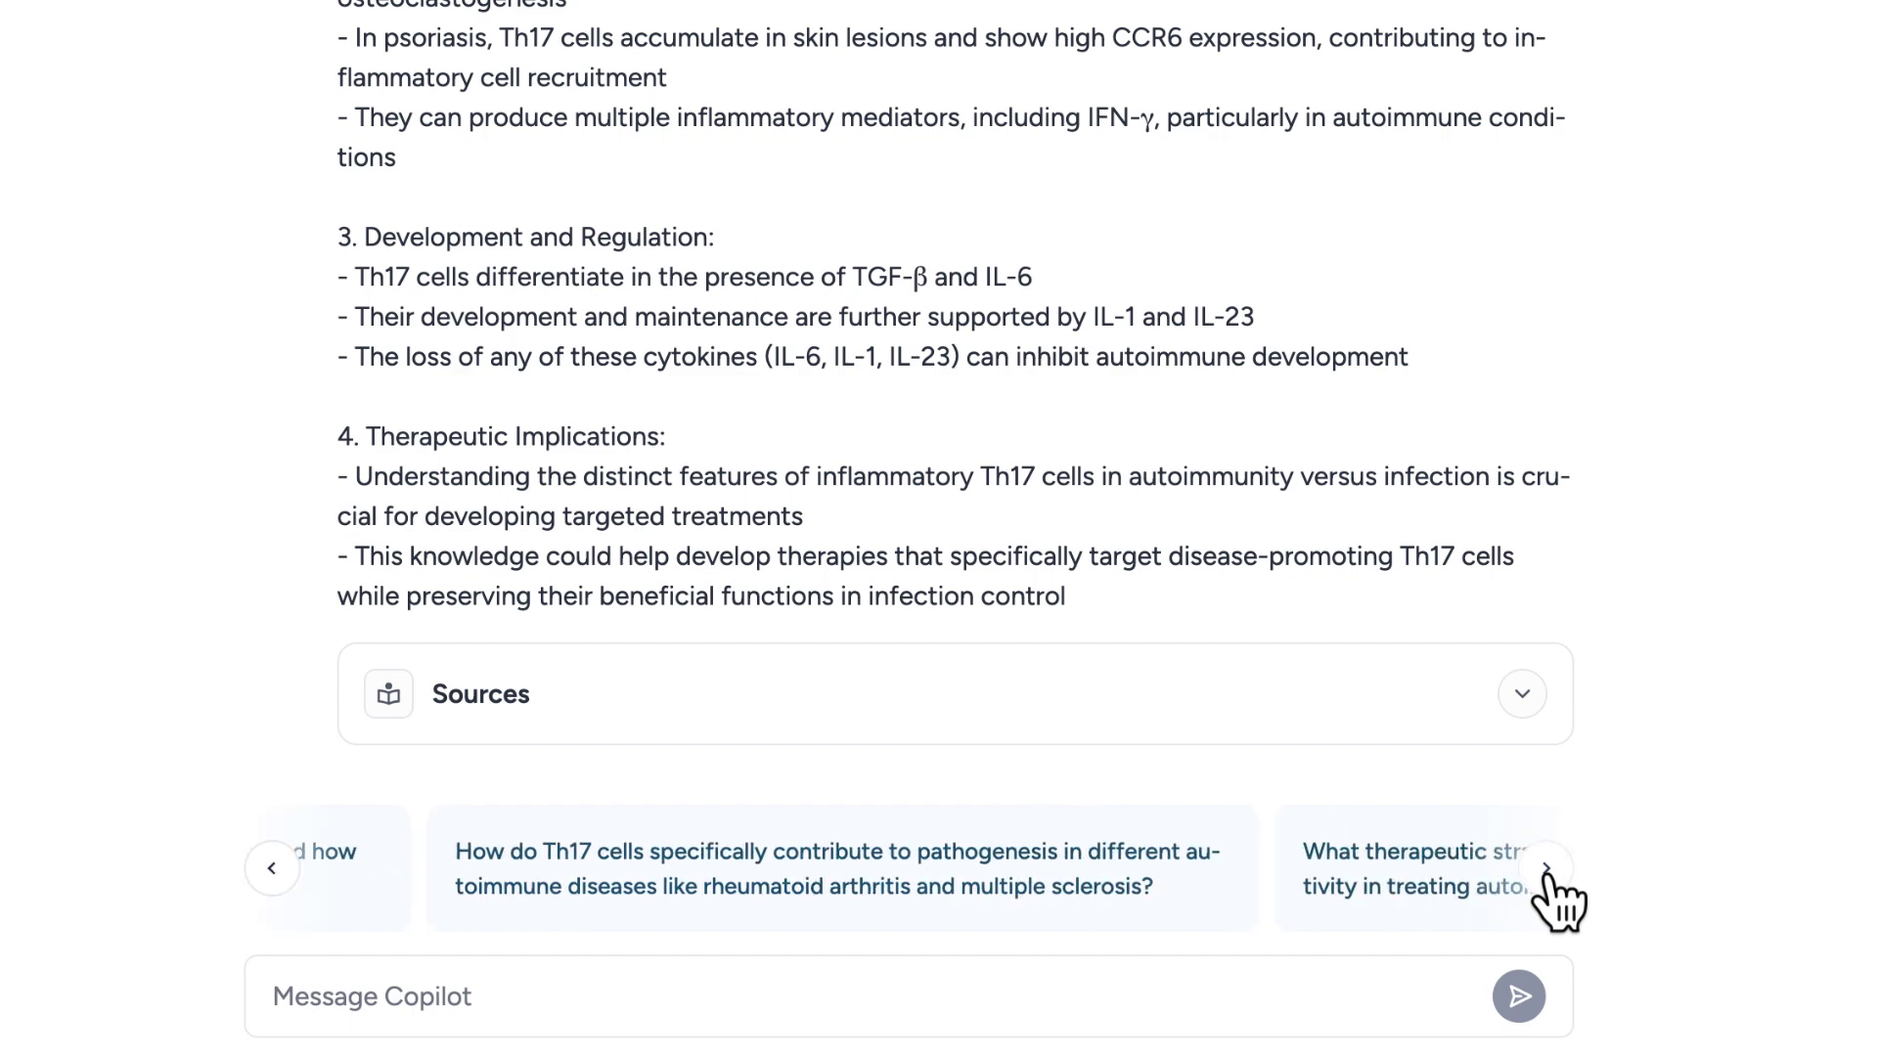
left_click(1546, 878)
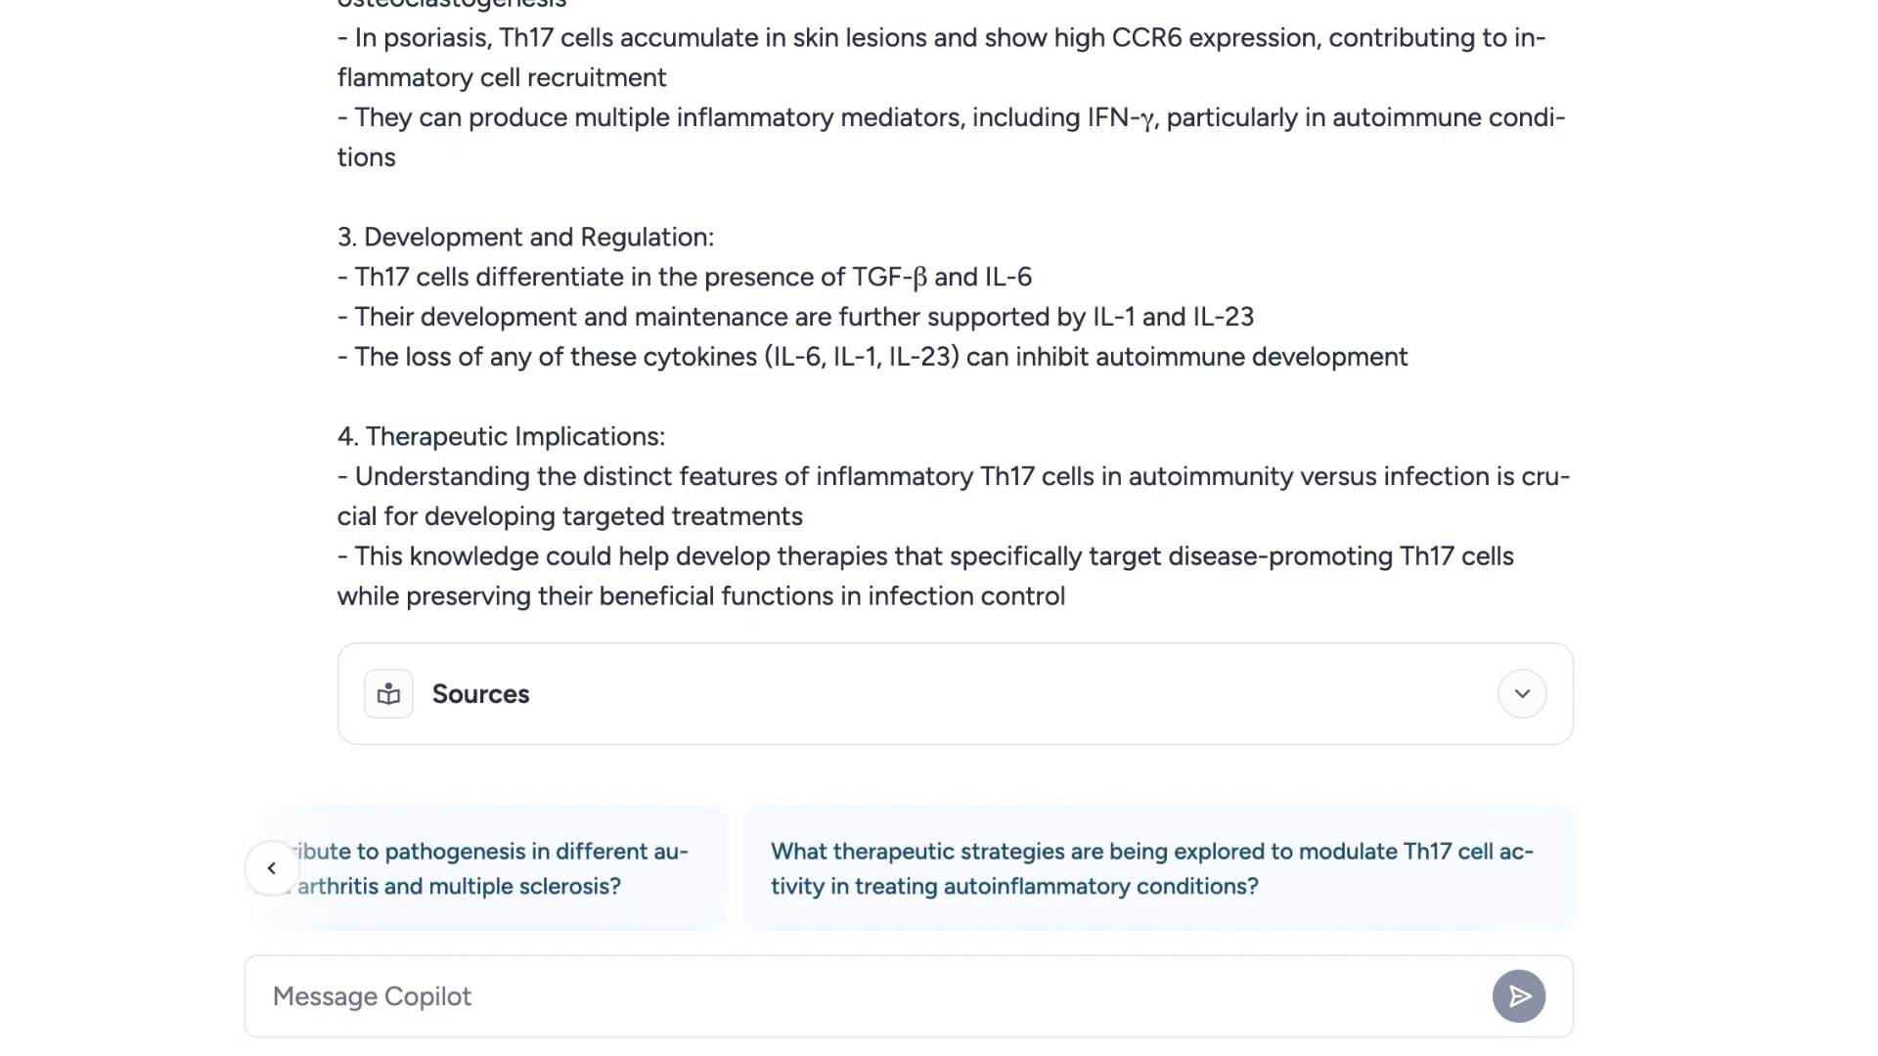
left_click(1418, 885)
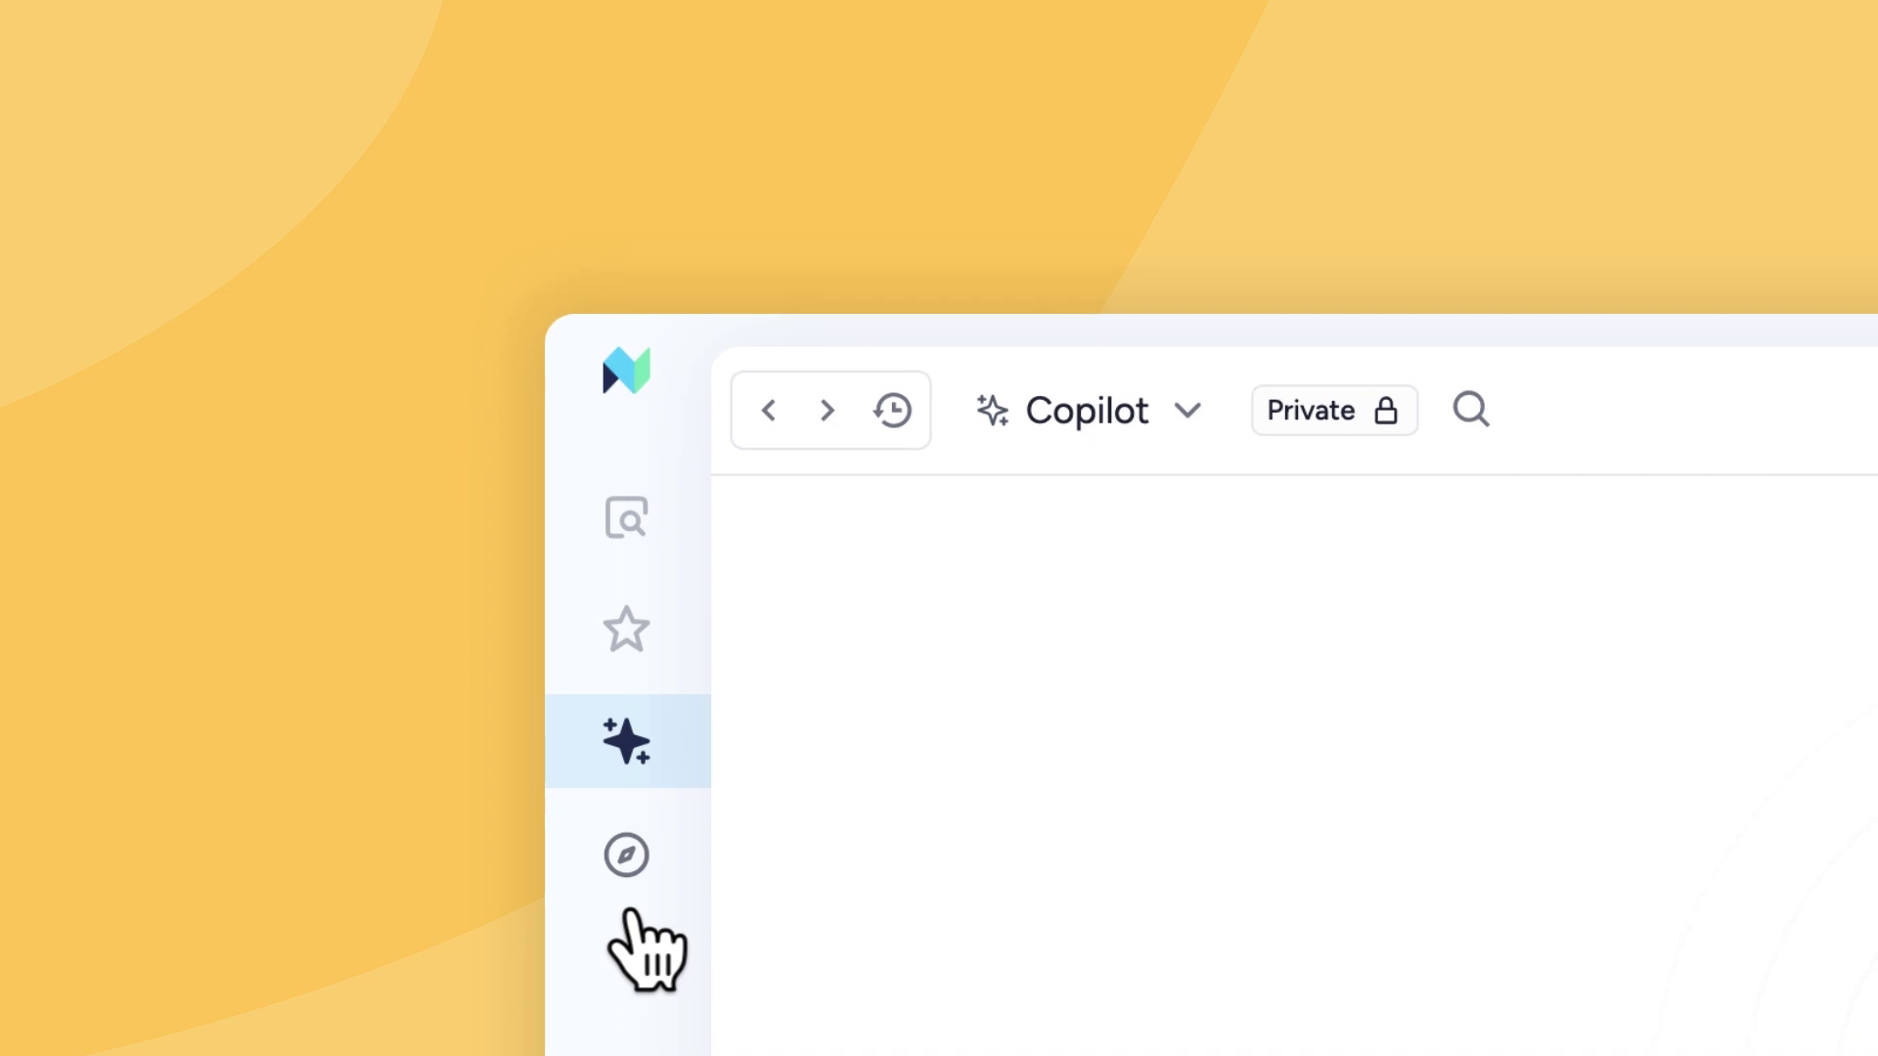
- Search Explorer for 'How does diabetes develop' to get a relationship map
left_click(626, 844)
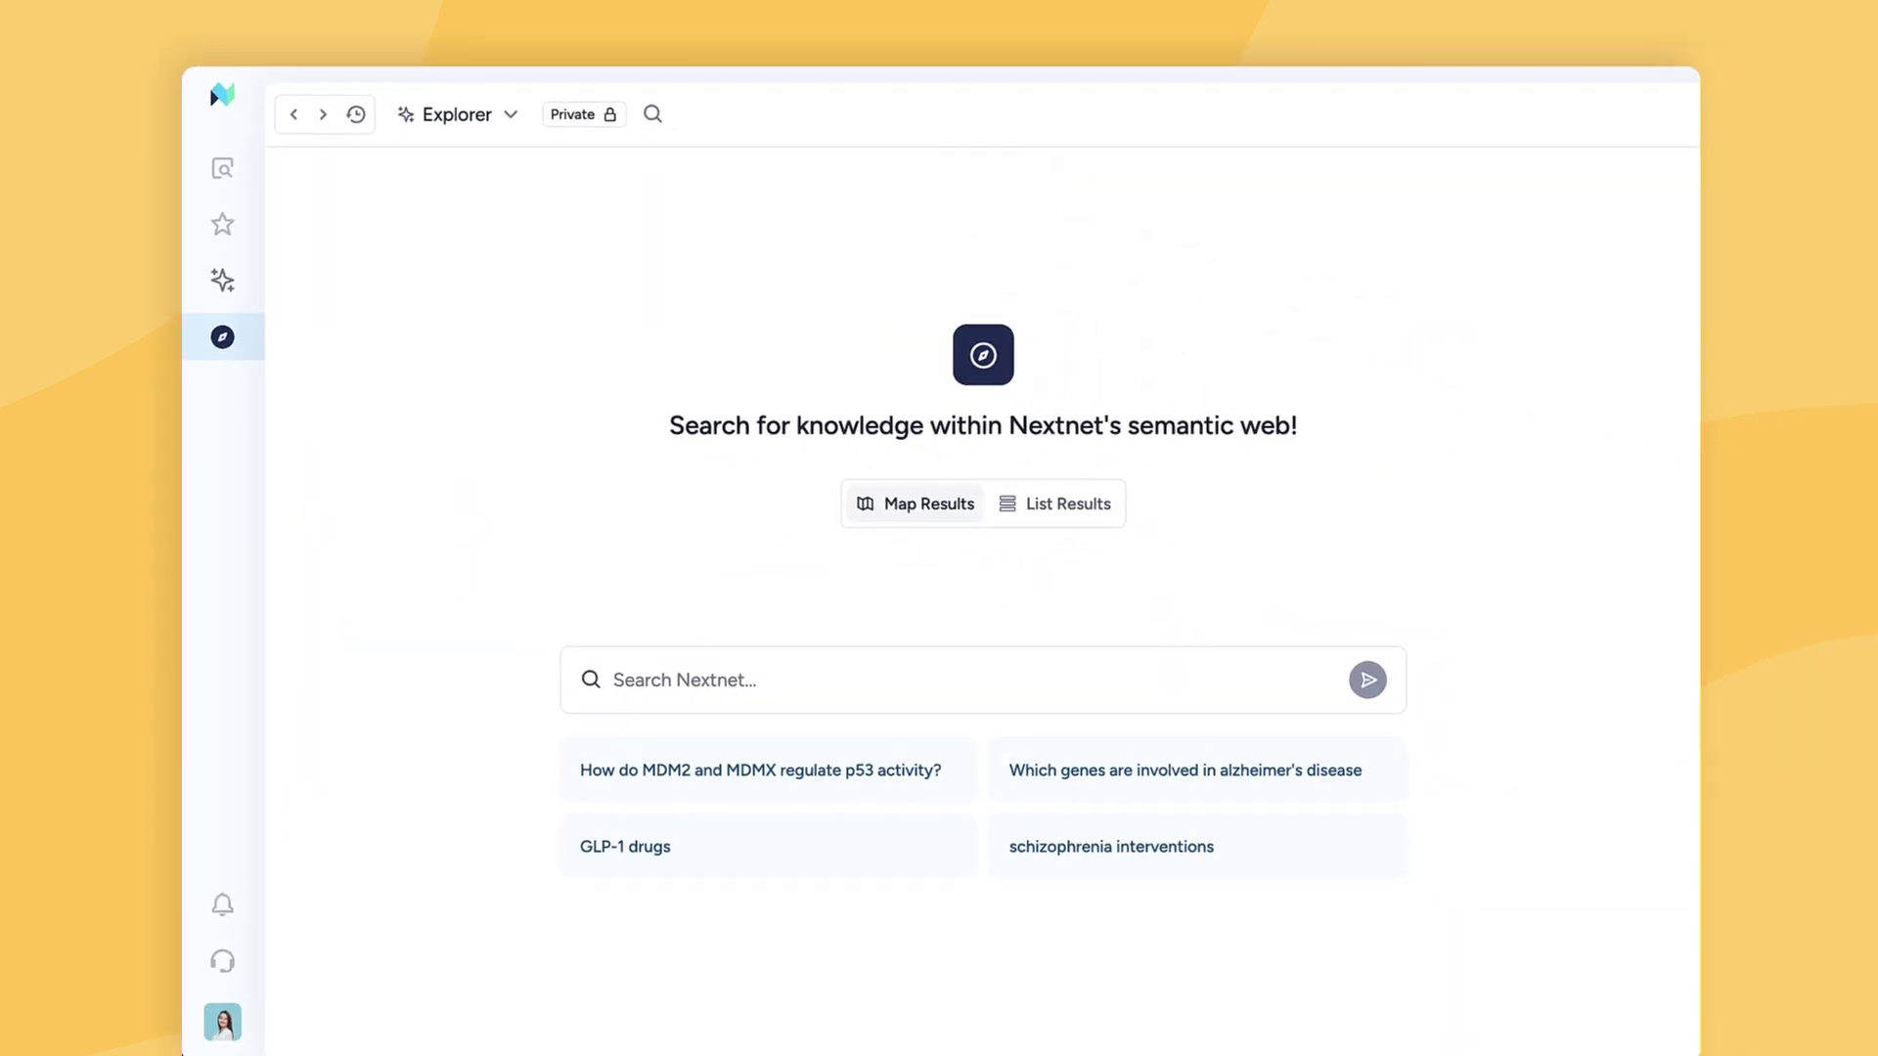
type("How does diabetes develop")
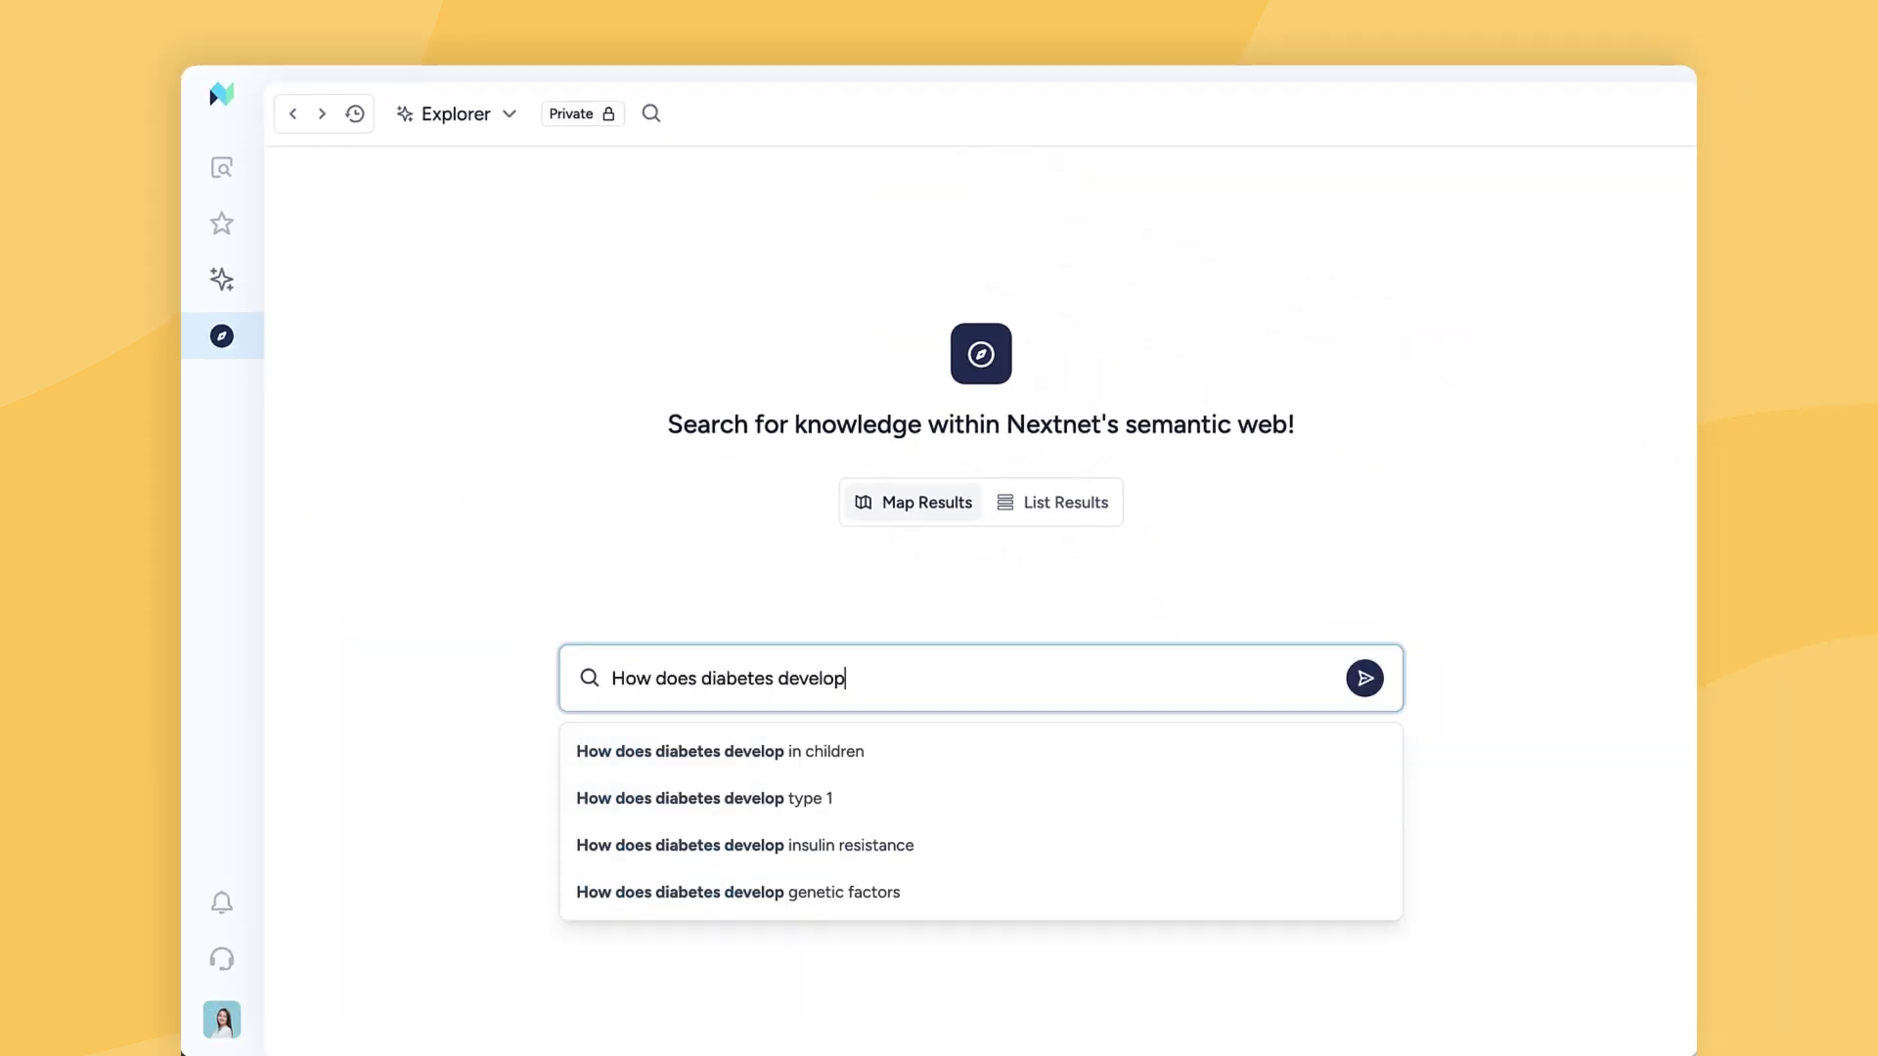
key("Return")
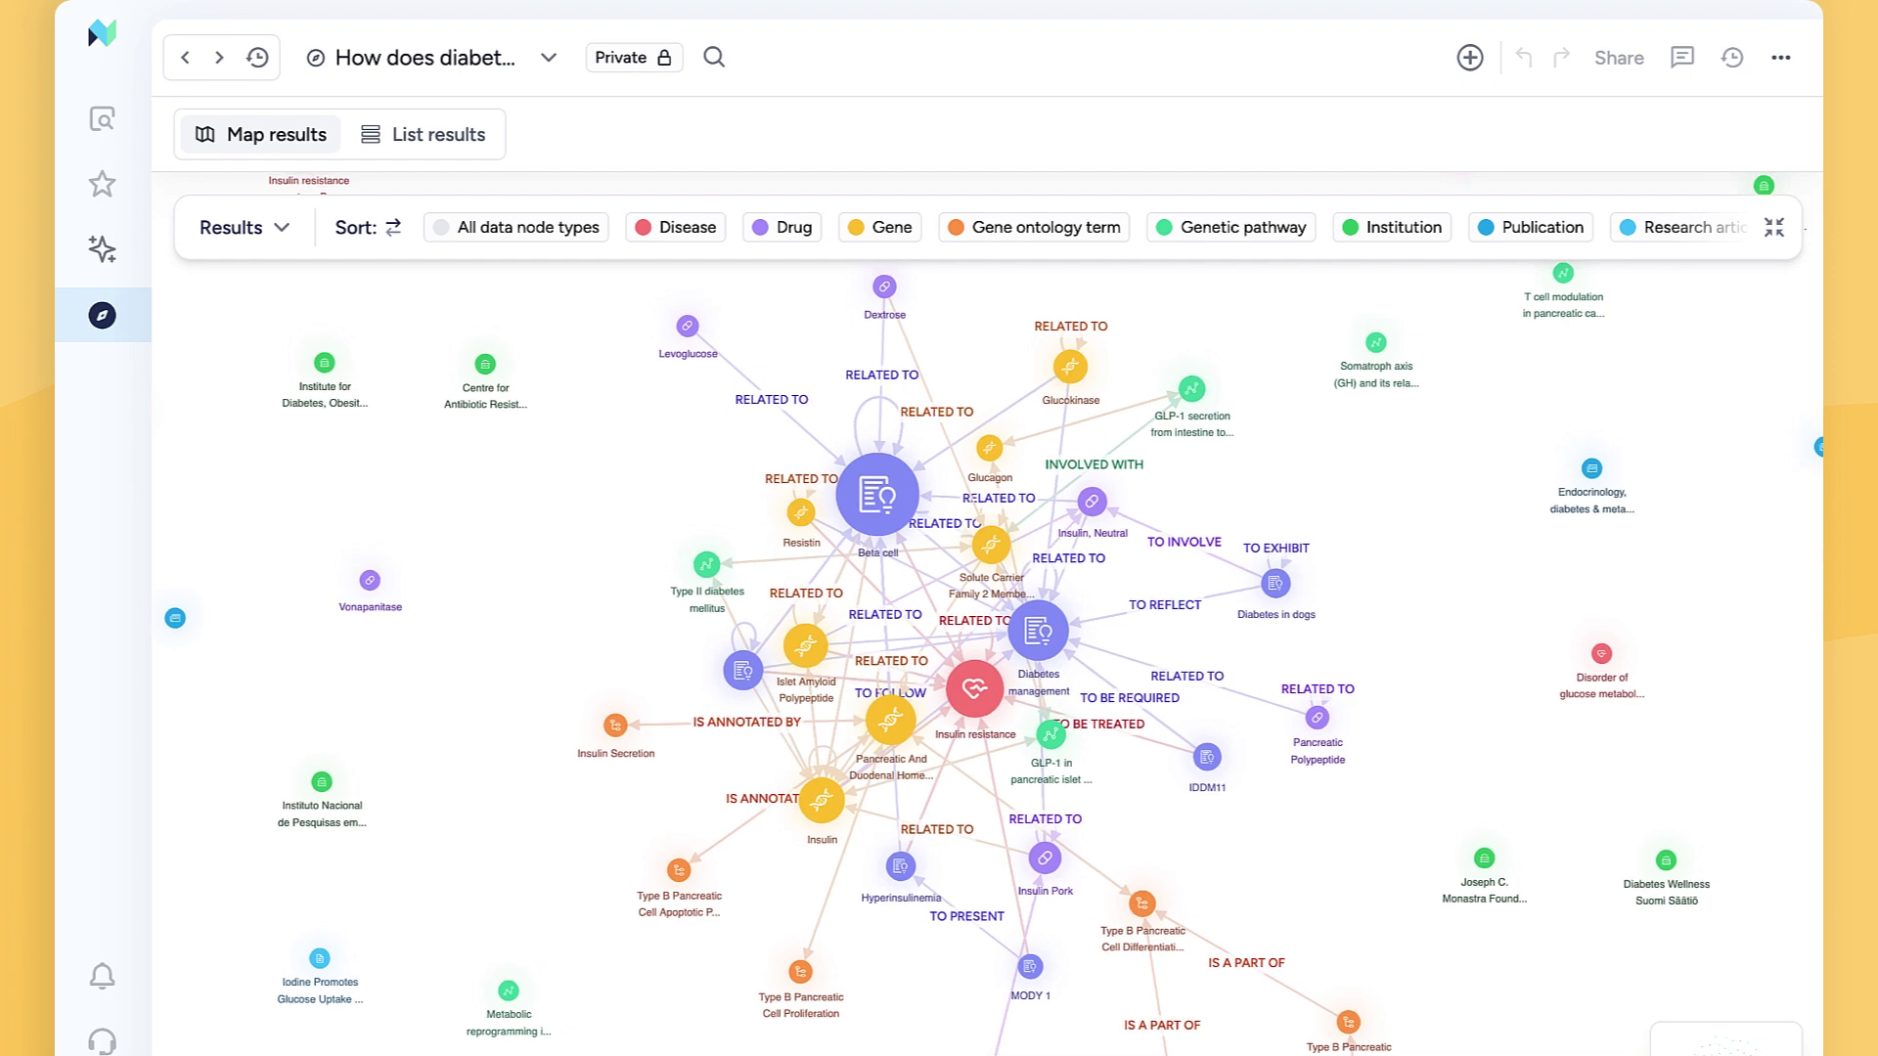
- Rearrange the map nodes: Insulin resistance, Diabetes management, Beta cell, PDX1 and GLP-1
left_click_drag(930, 572, 1111, 460)
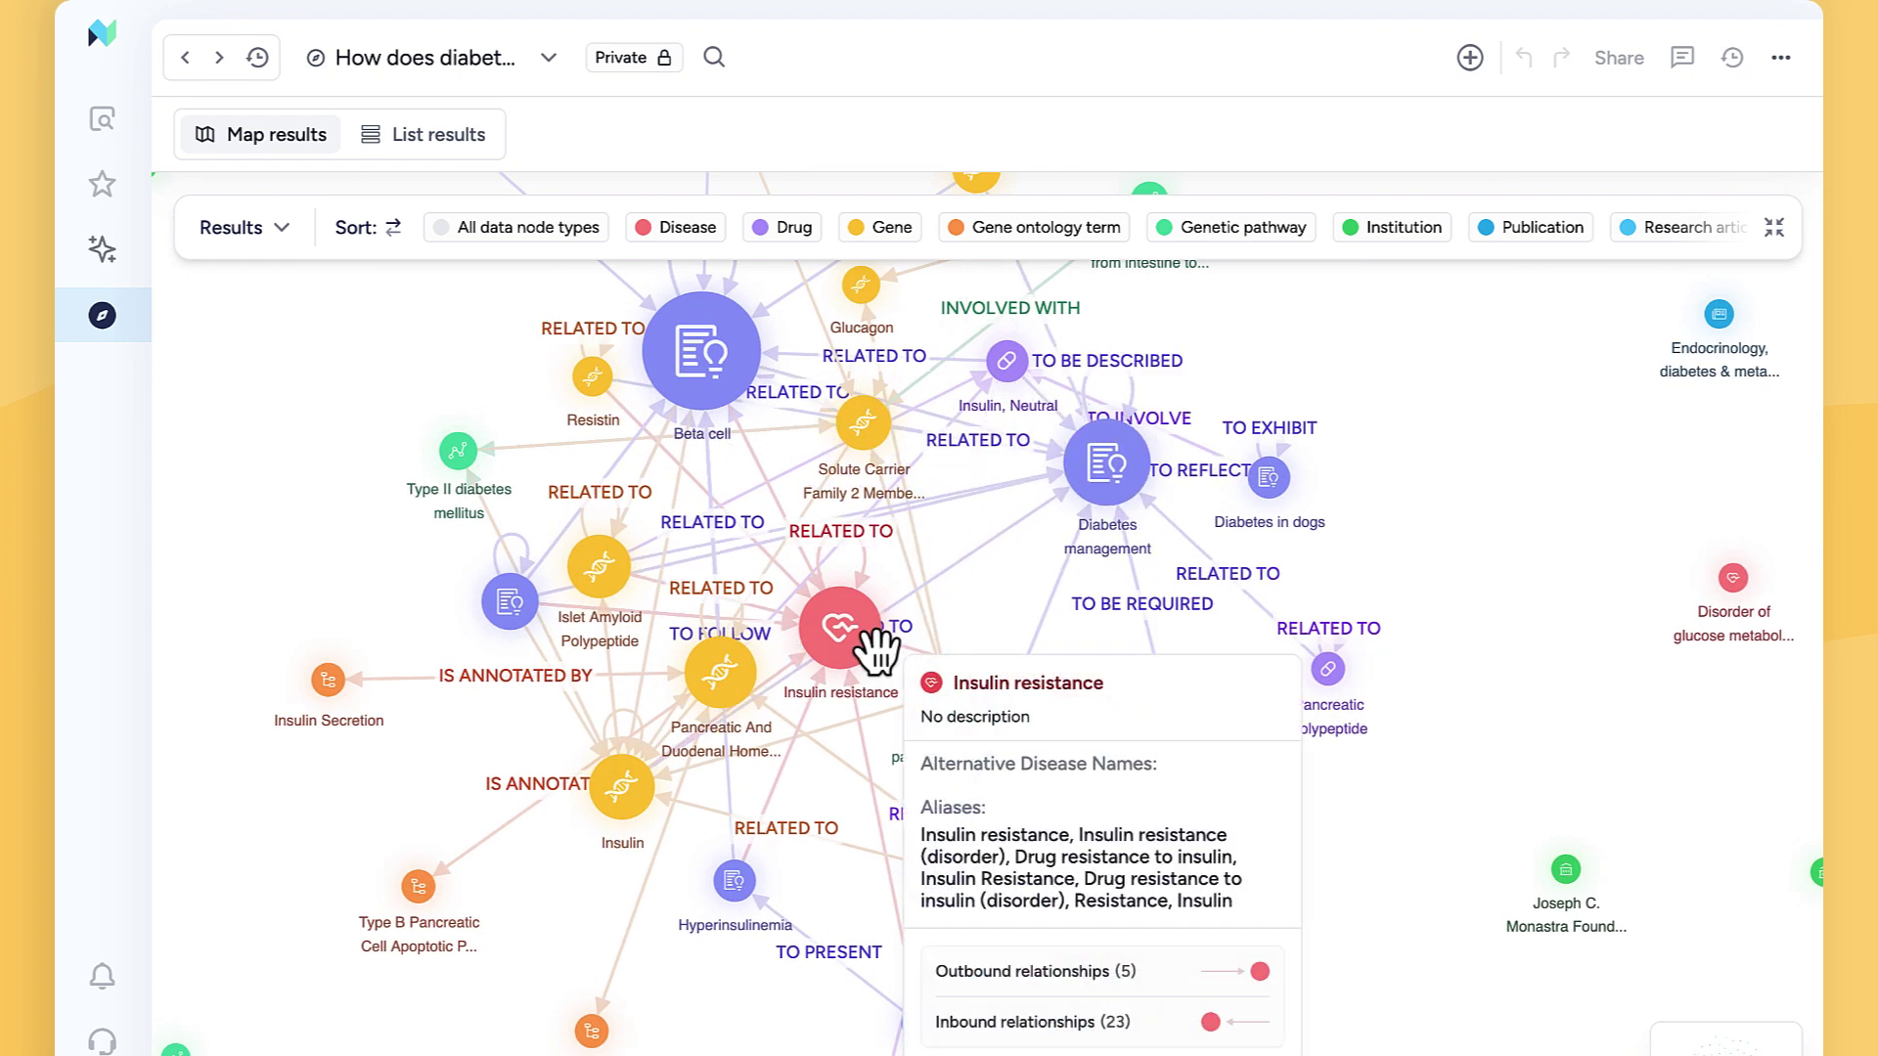
left_click_drag(861, 642, 1111, 609)
left_click_drag(714, 393, 746, 470)
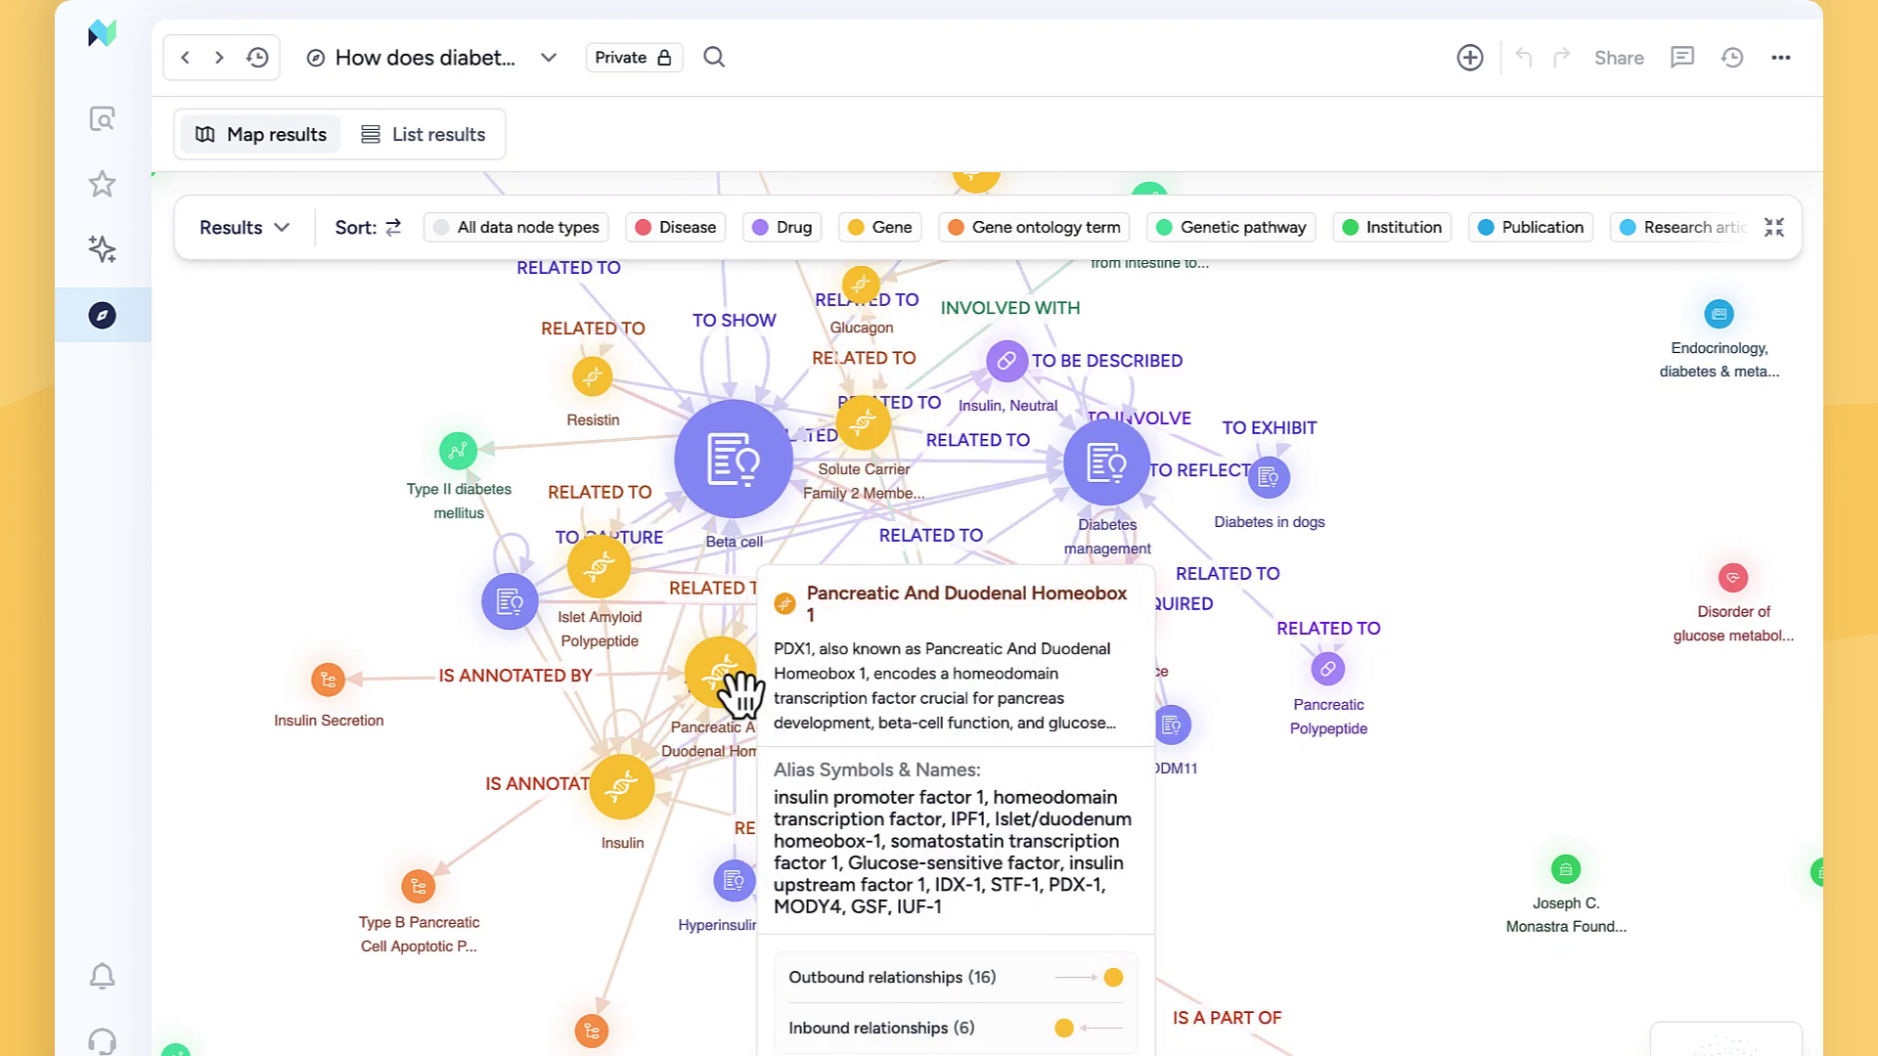
left_click_drag(739, 691, 760, 997)
left_click_drag(1127, 622, 1124, 837)
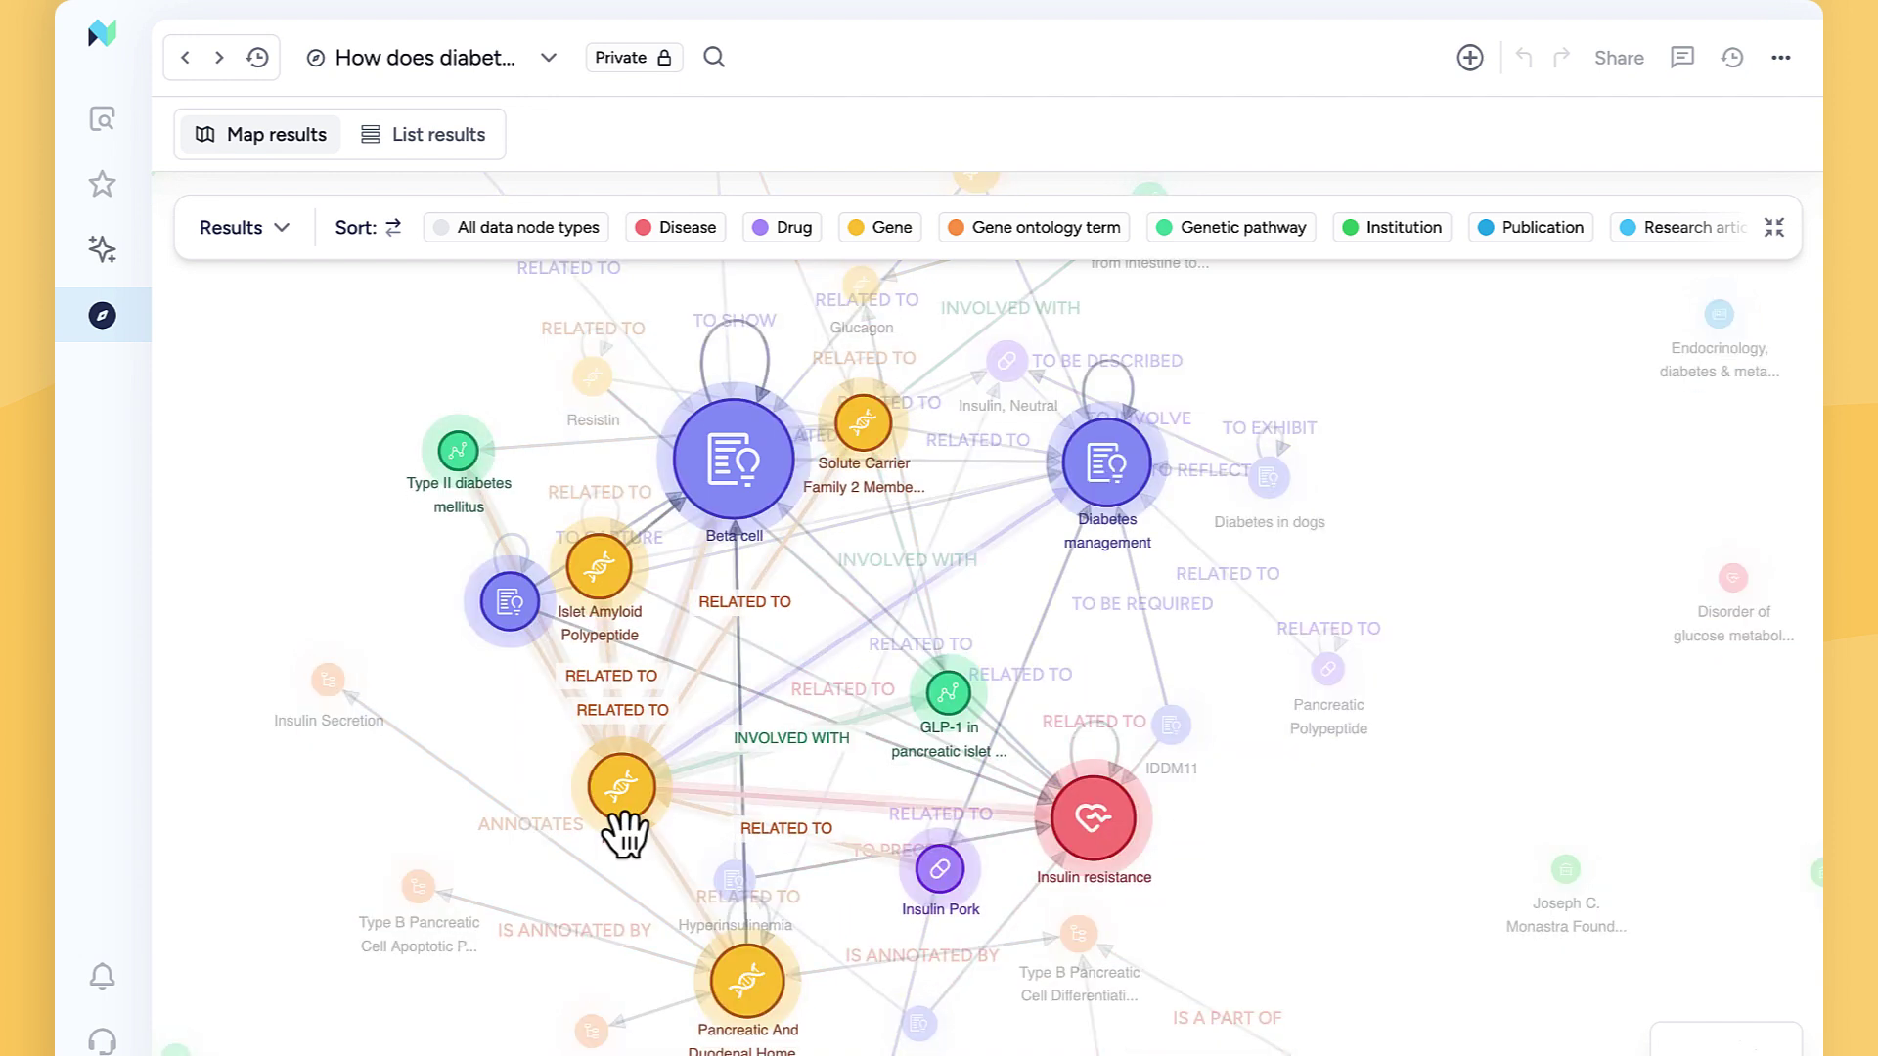
left_click_drag(948, 691, 1376, 888)
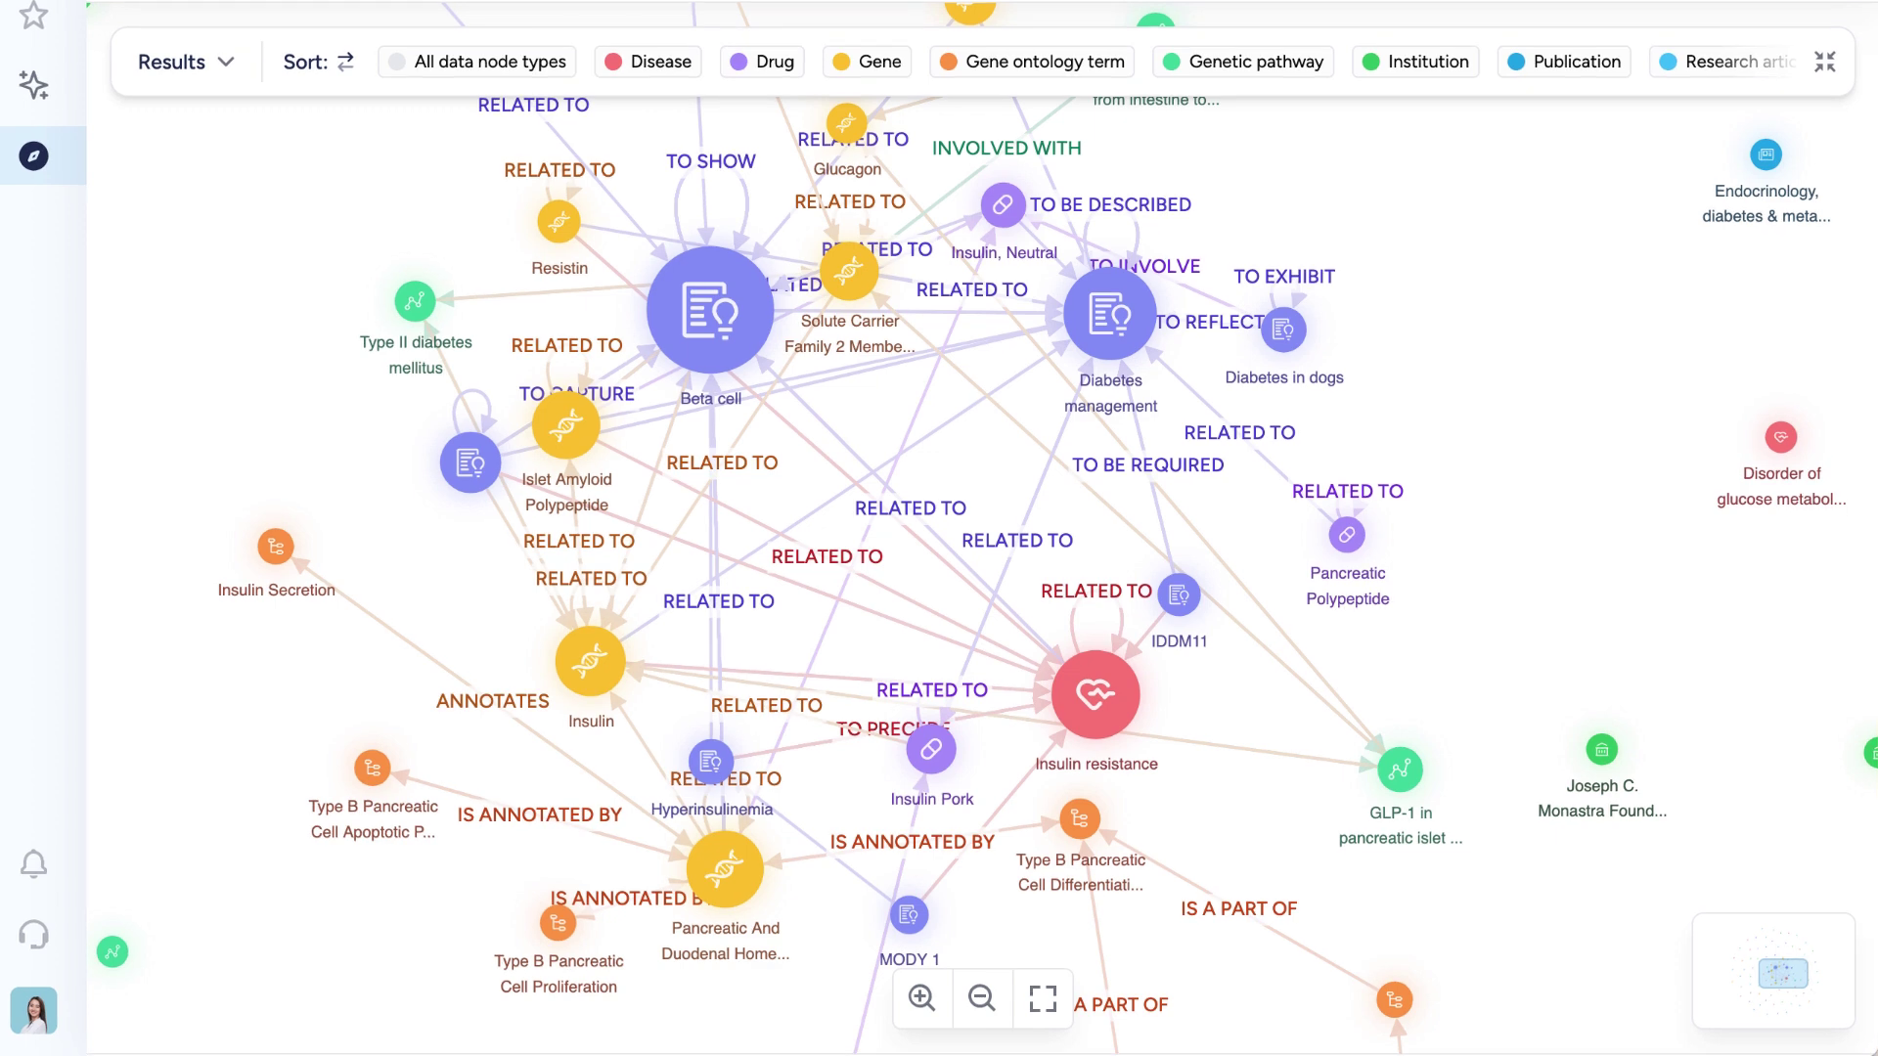
left_click(1082, 715)
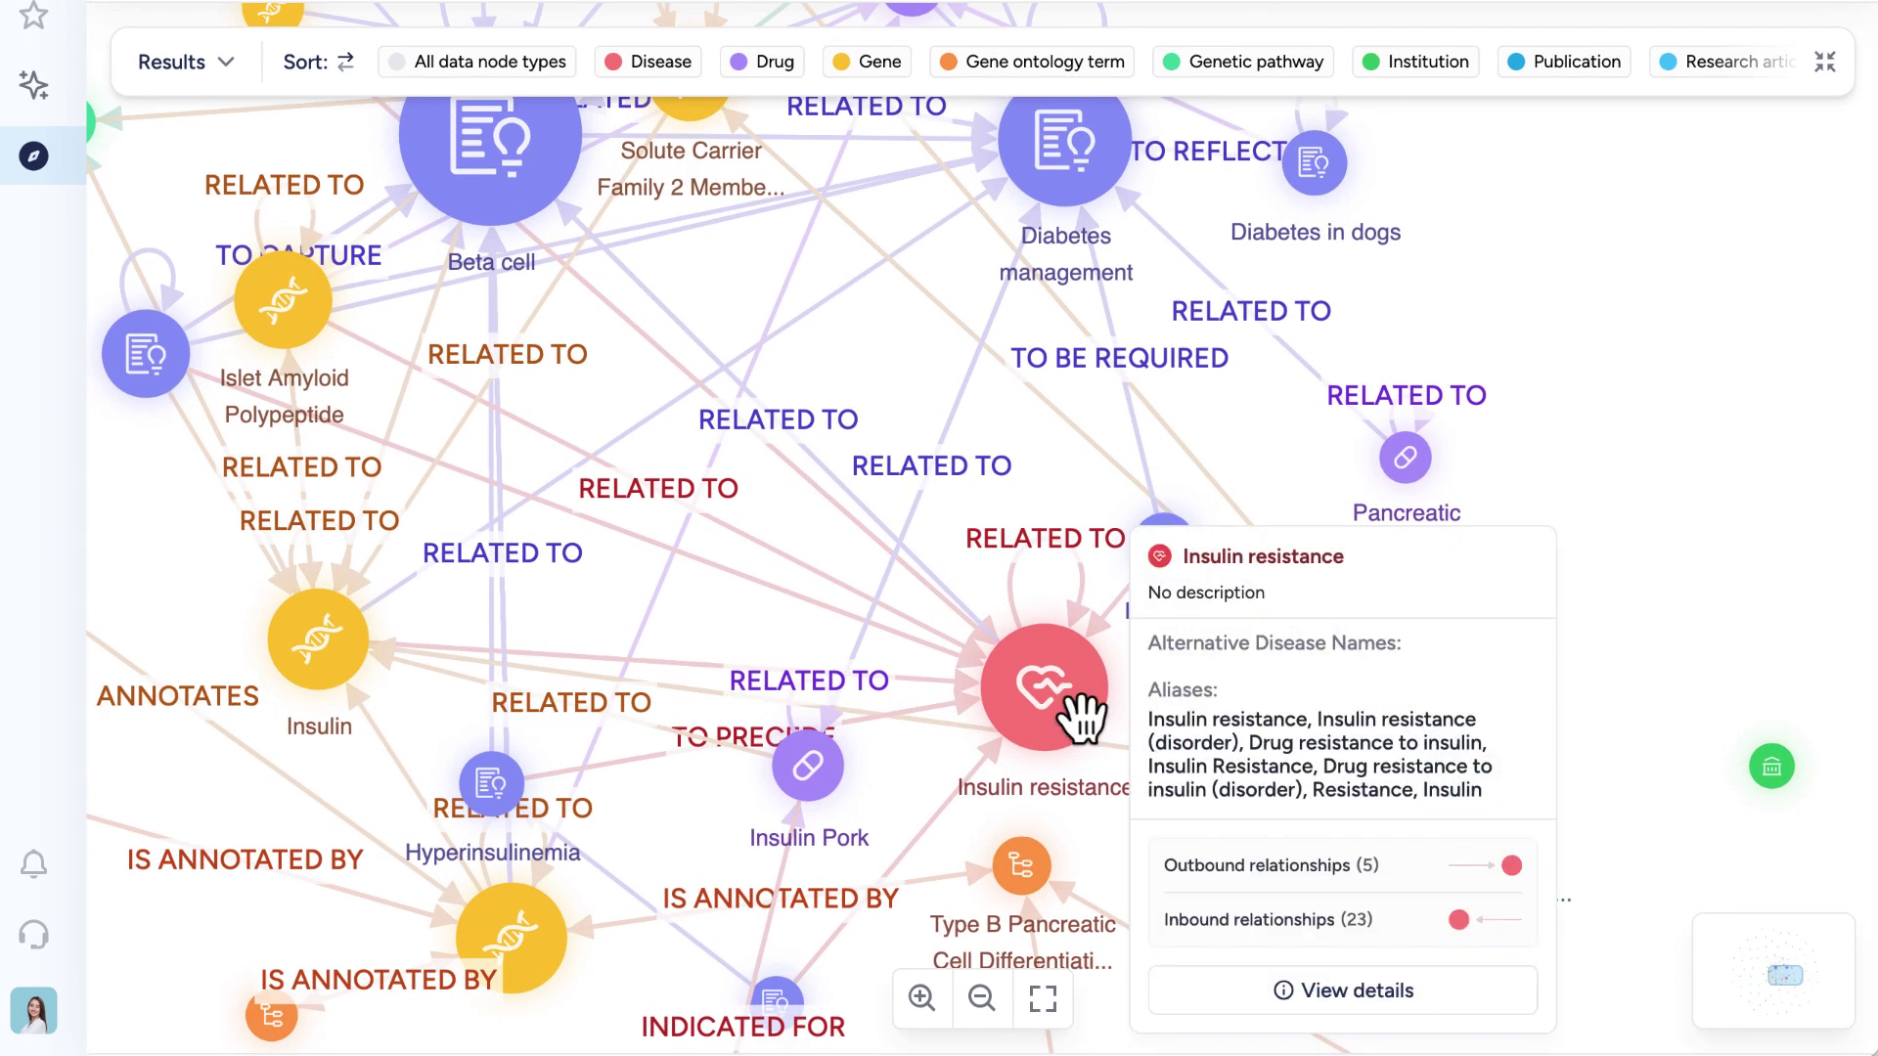
left_click(1303, 993)
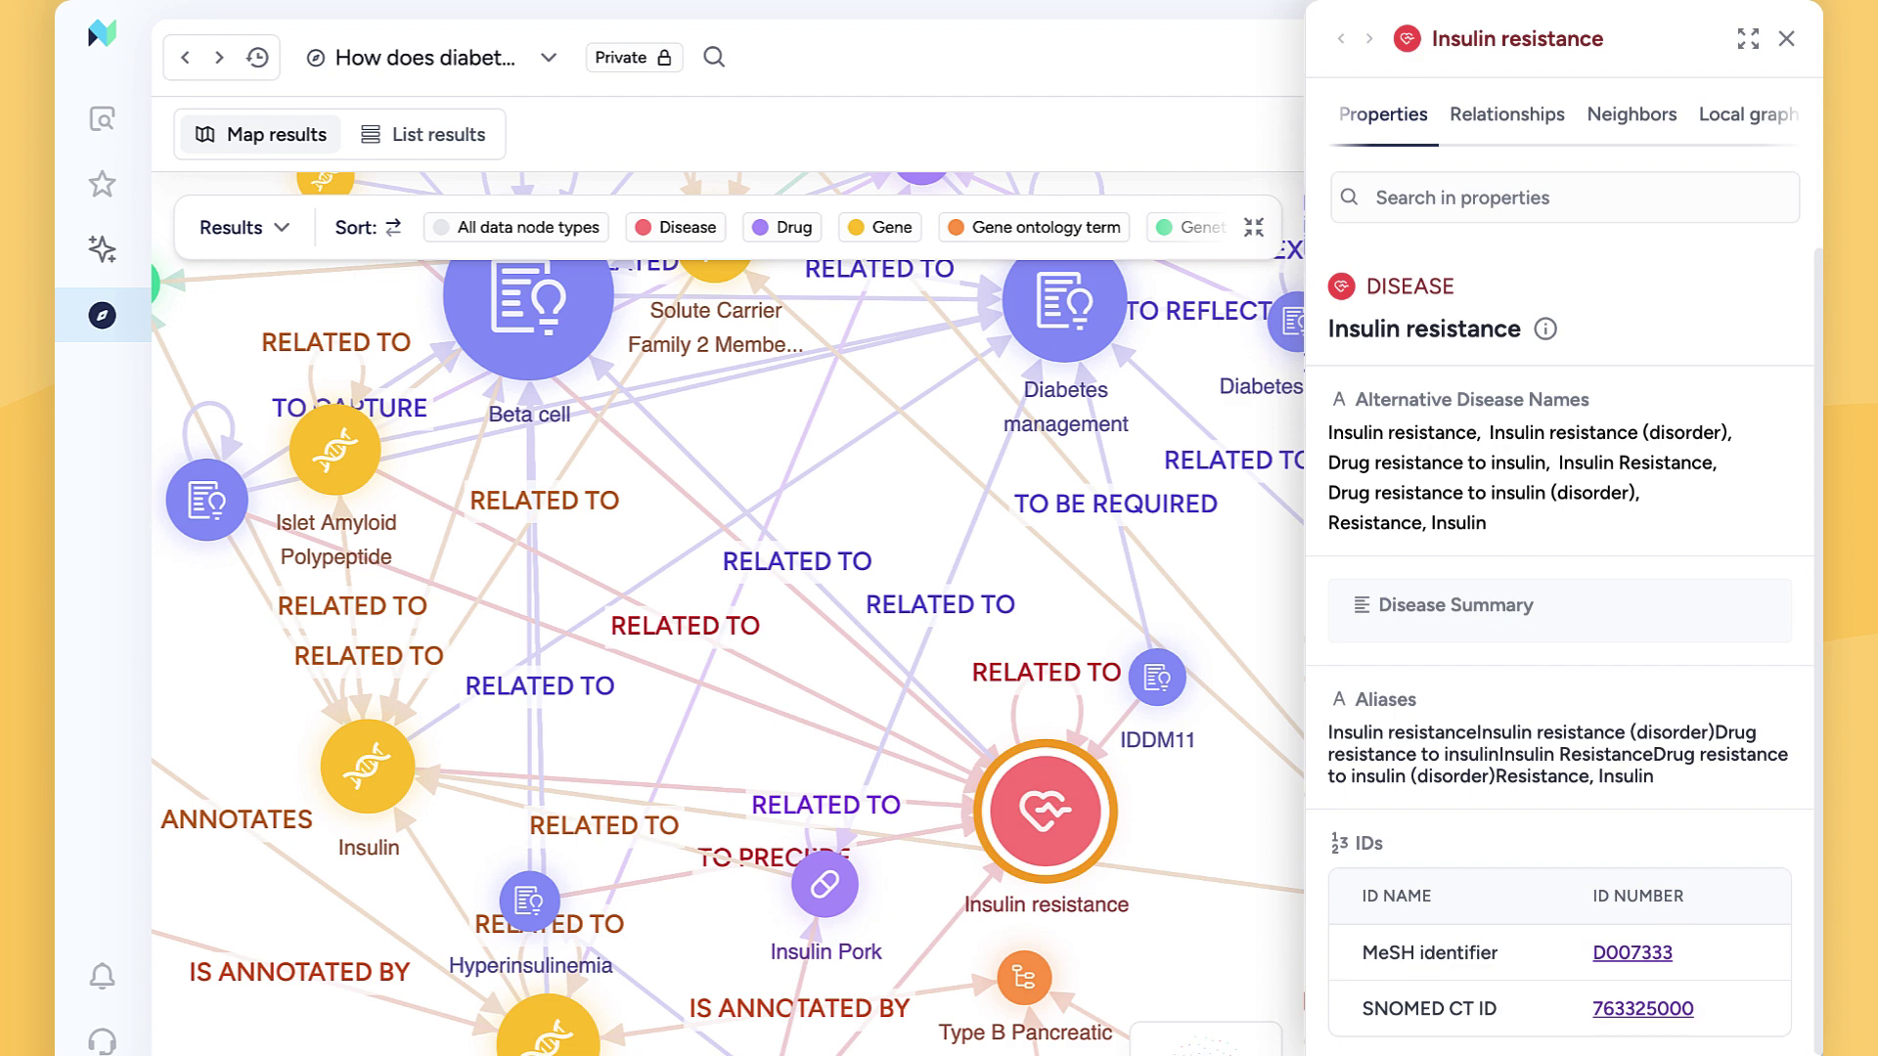
left_click(1788, 60)
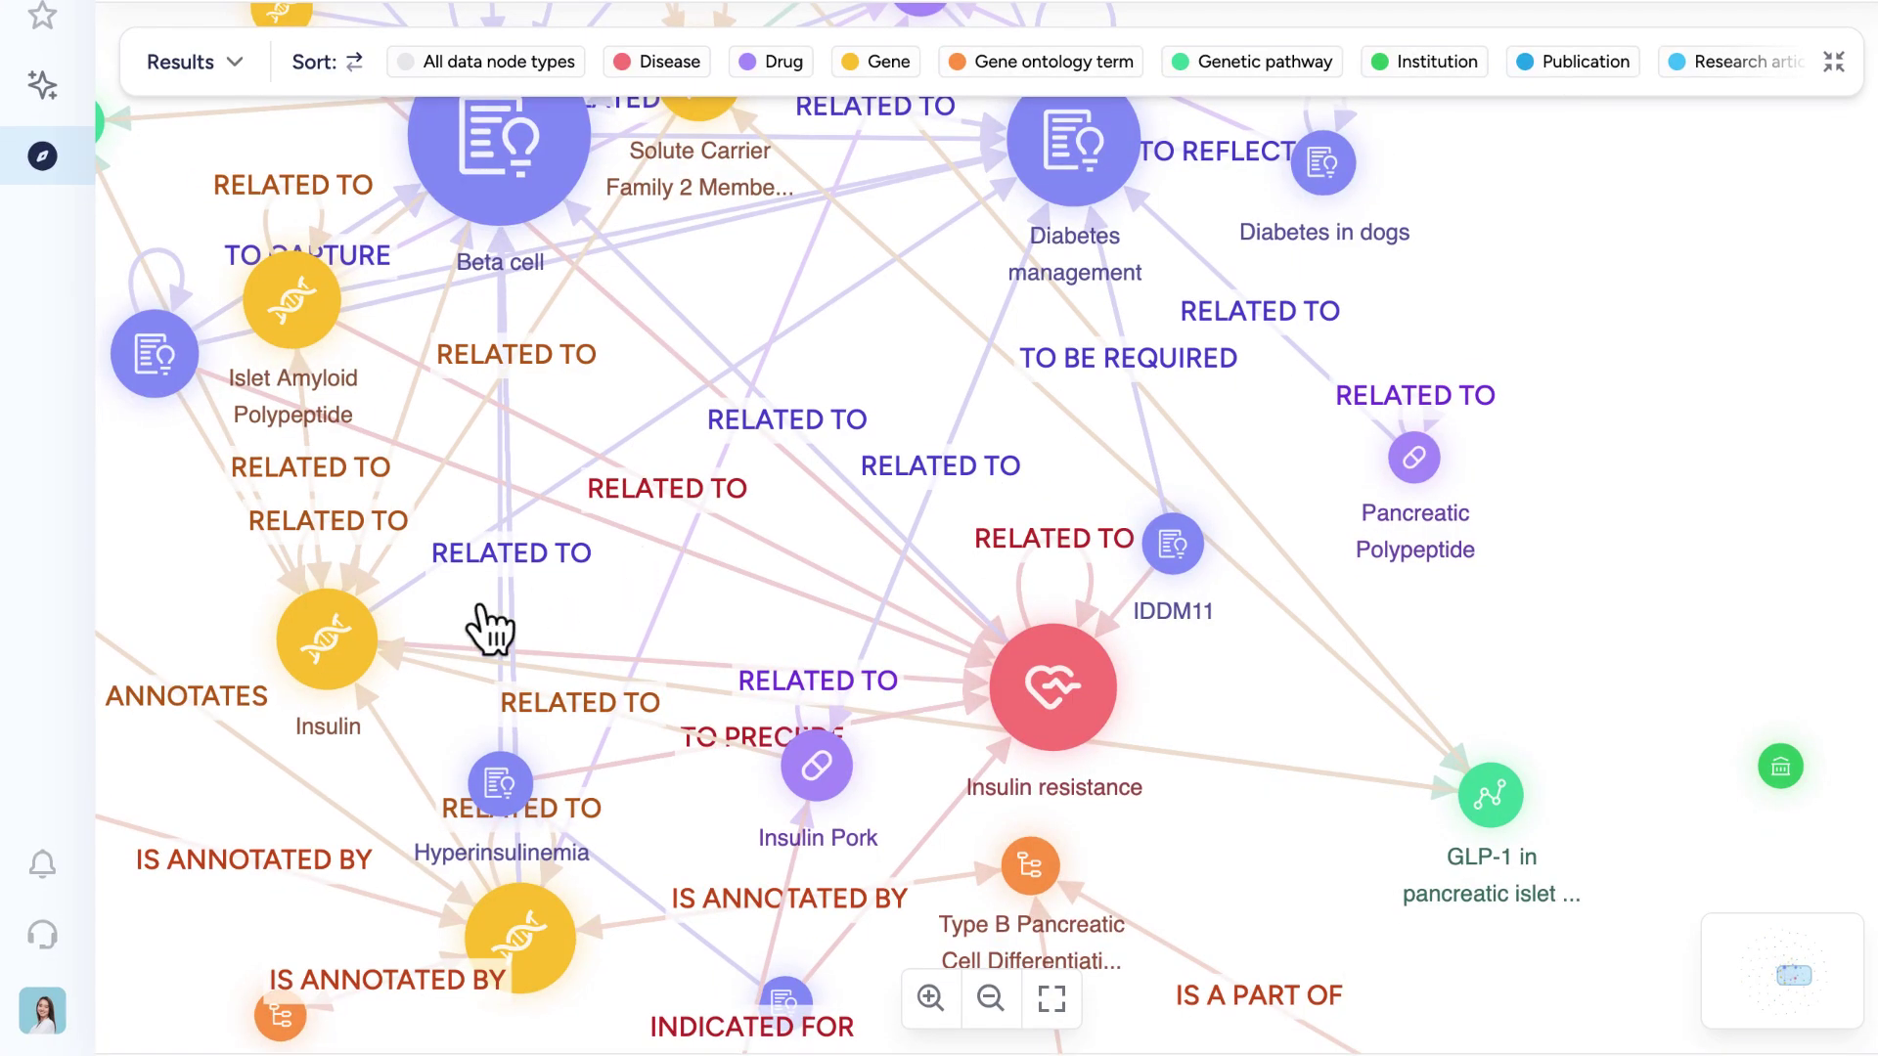
left_click(326, 639)
left_click(1490, 794)
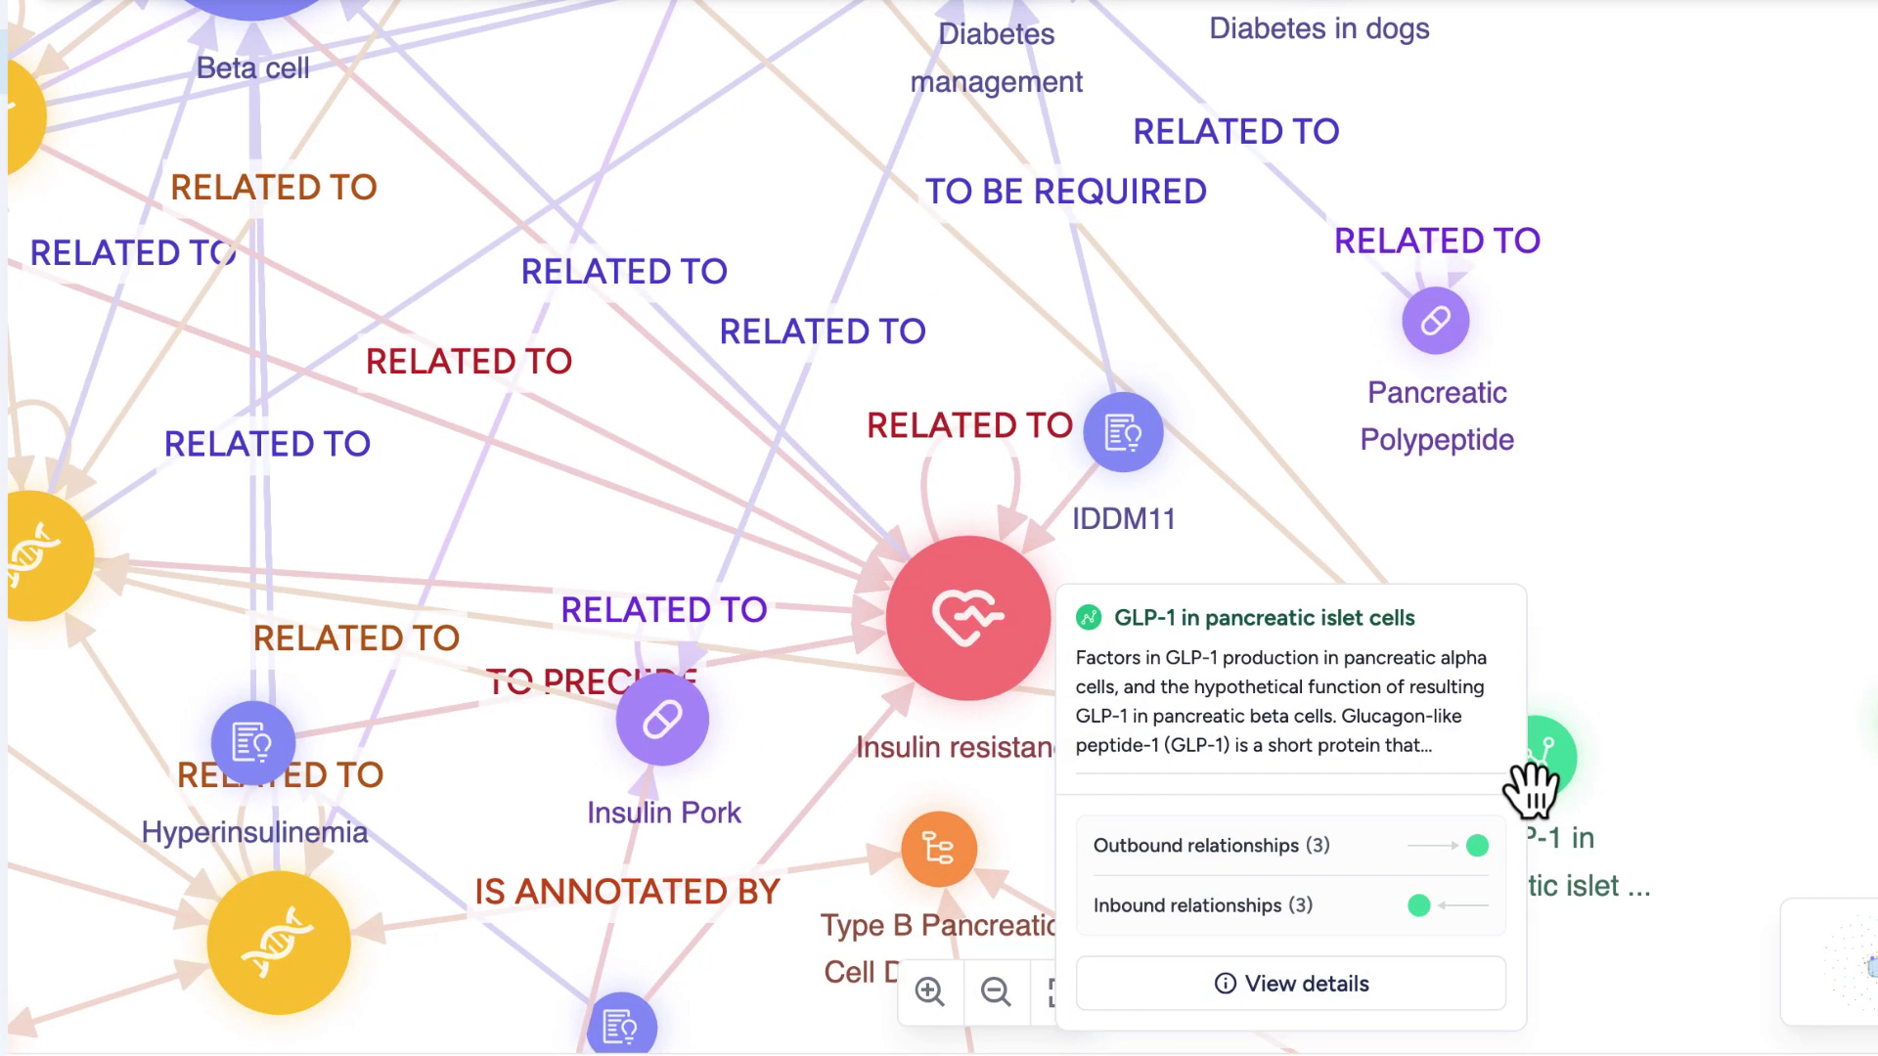
left_click(1421, 984)
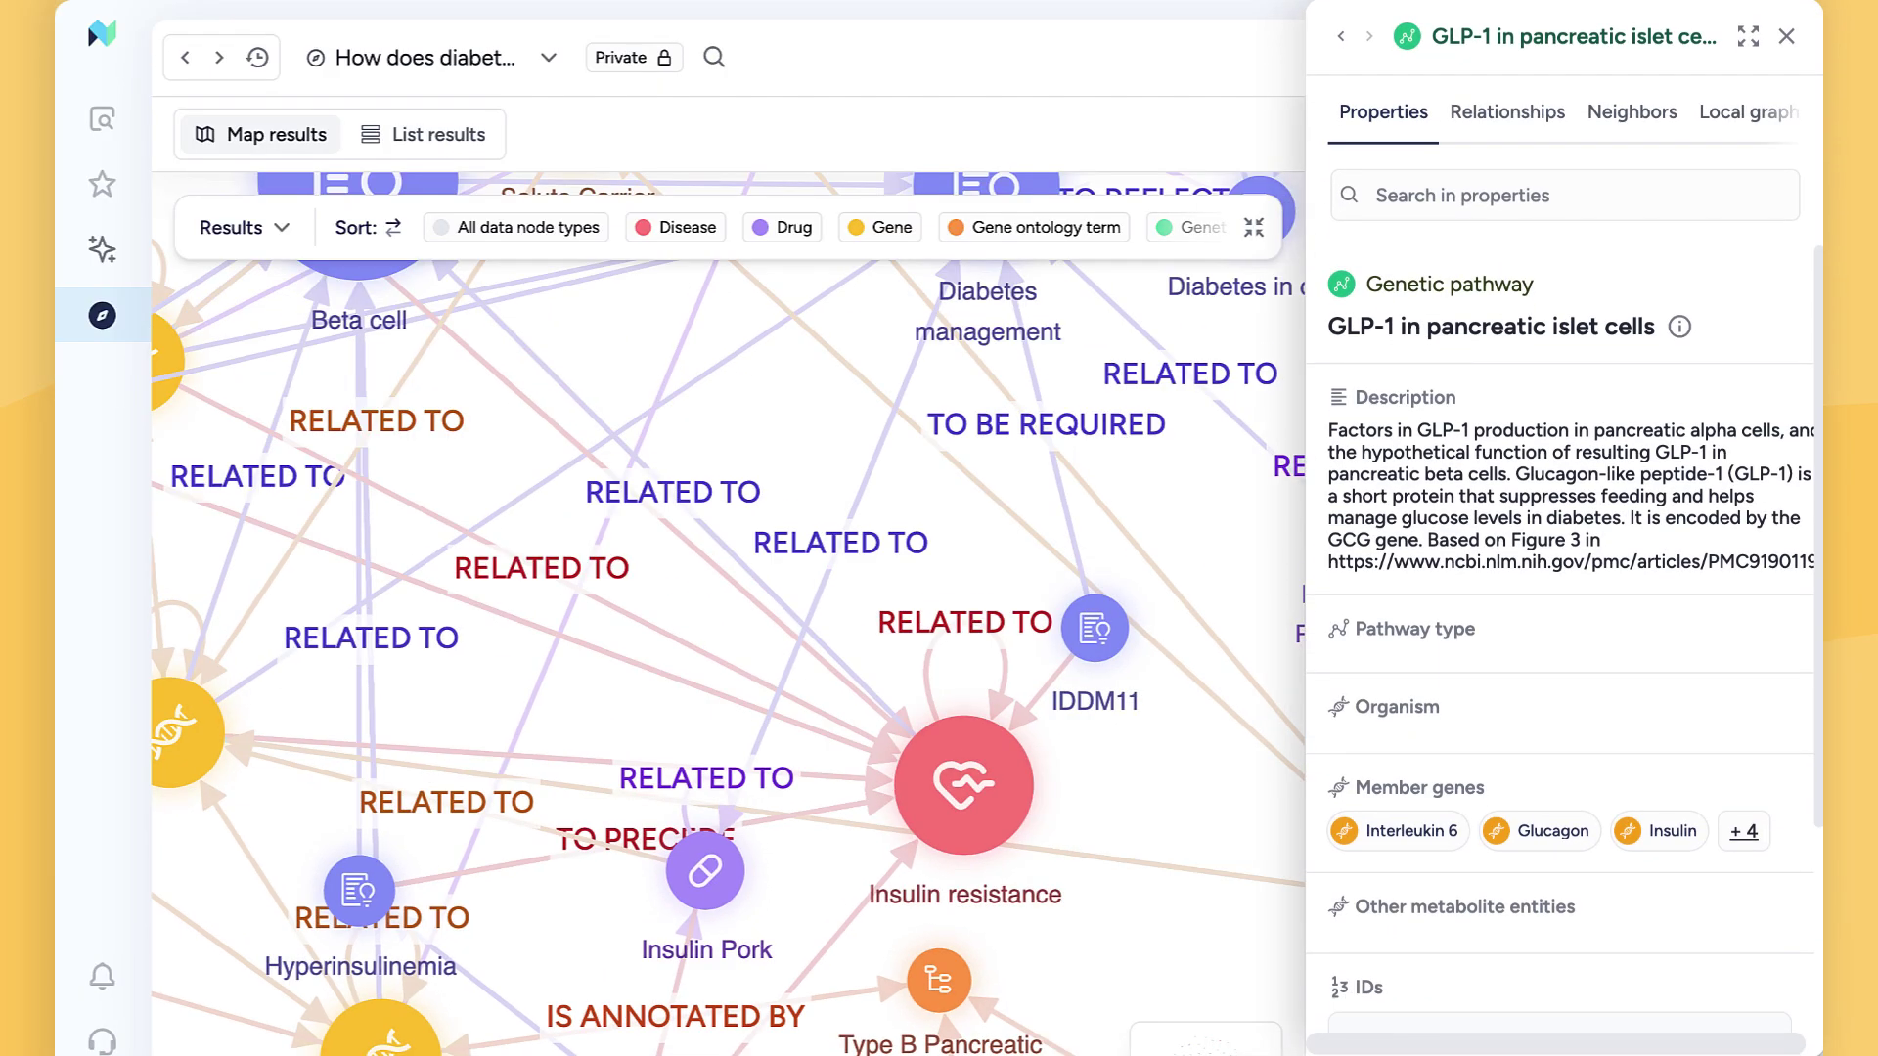
scroll(1563, 631, "down", 3)
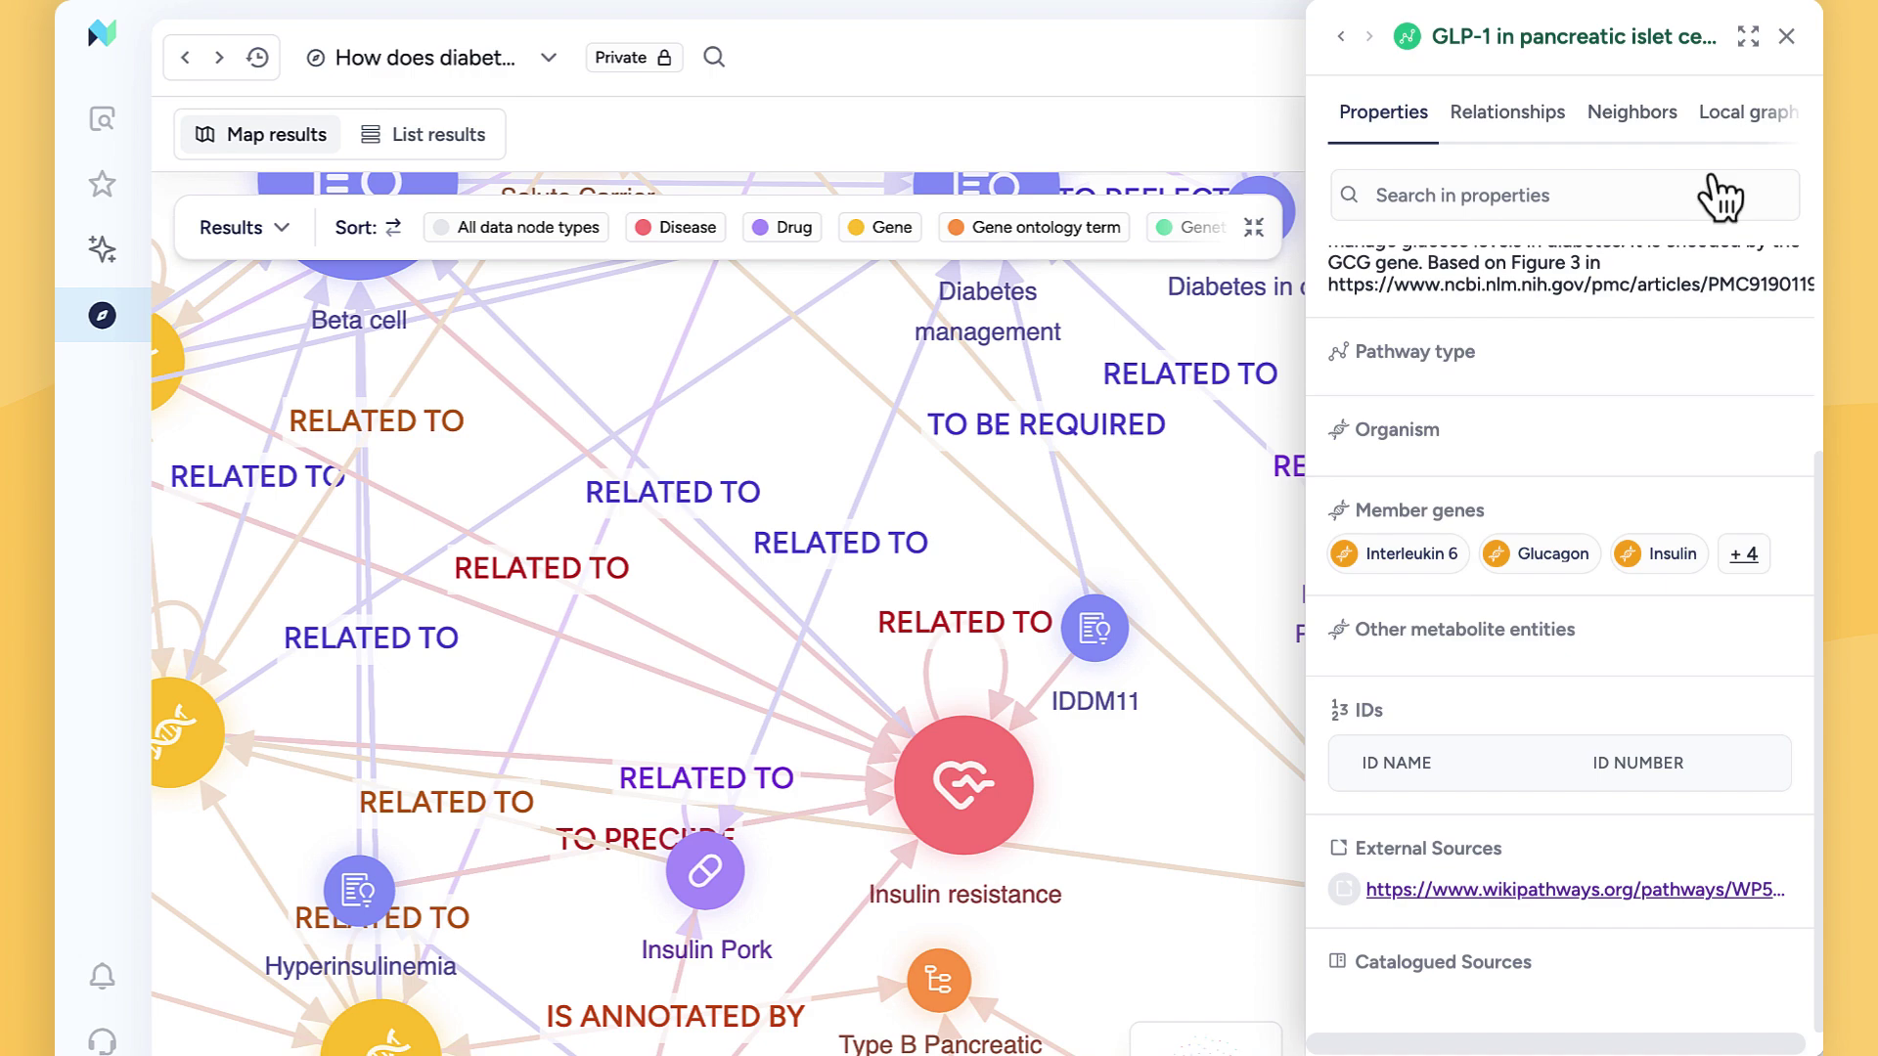
left_click(1786, 134)
scroll(691, 349, "down", 2)
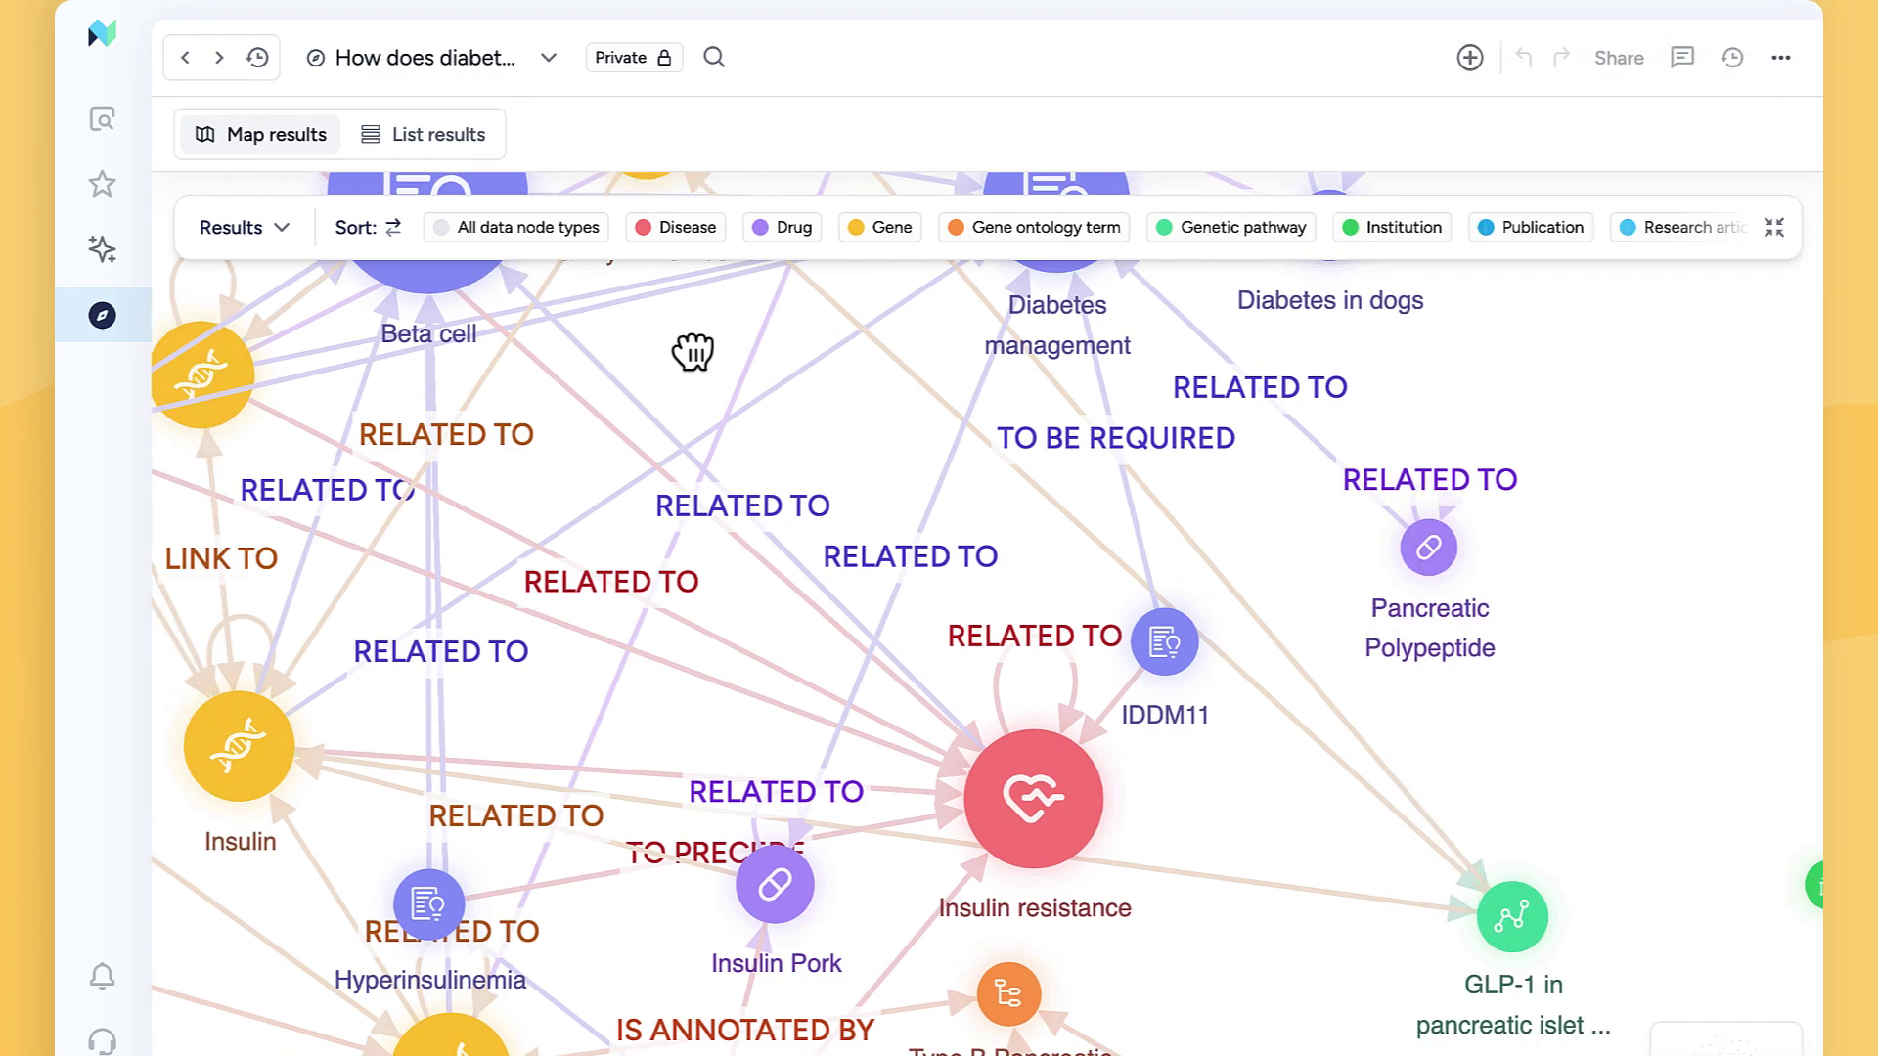
scroll(1027, 420, "down", 3)
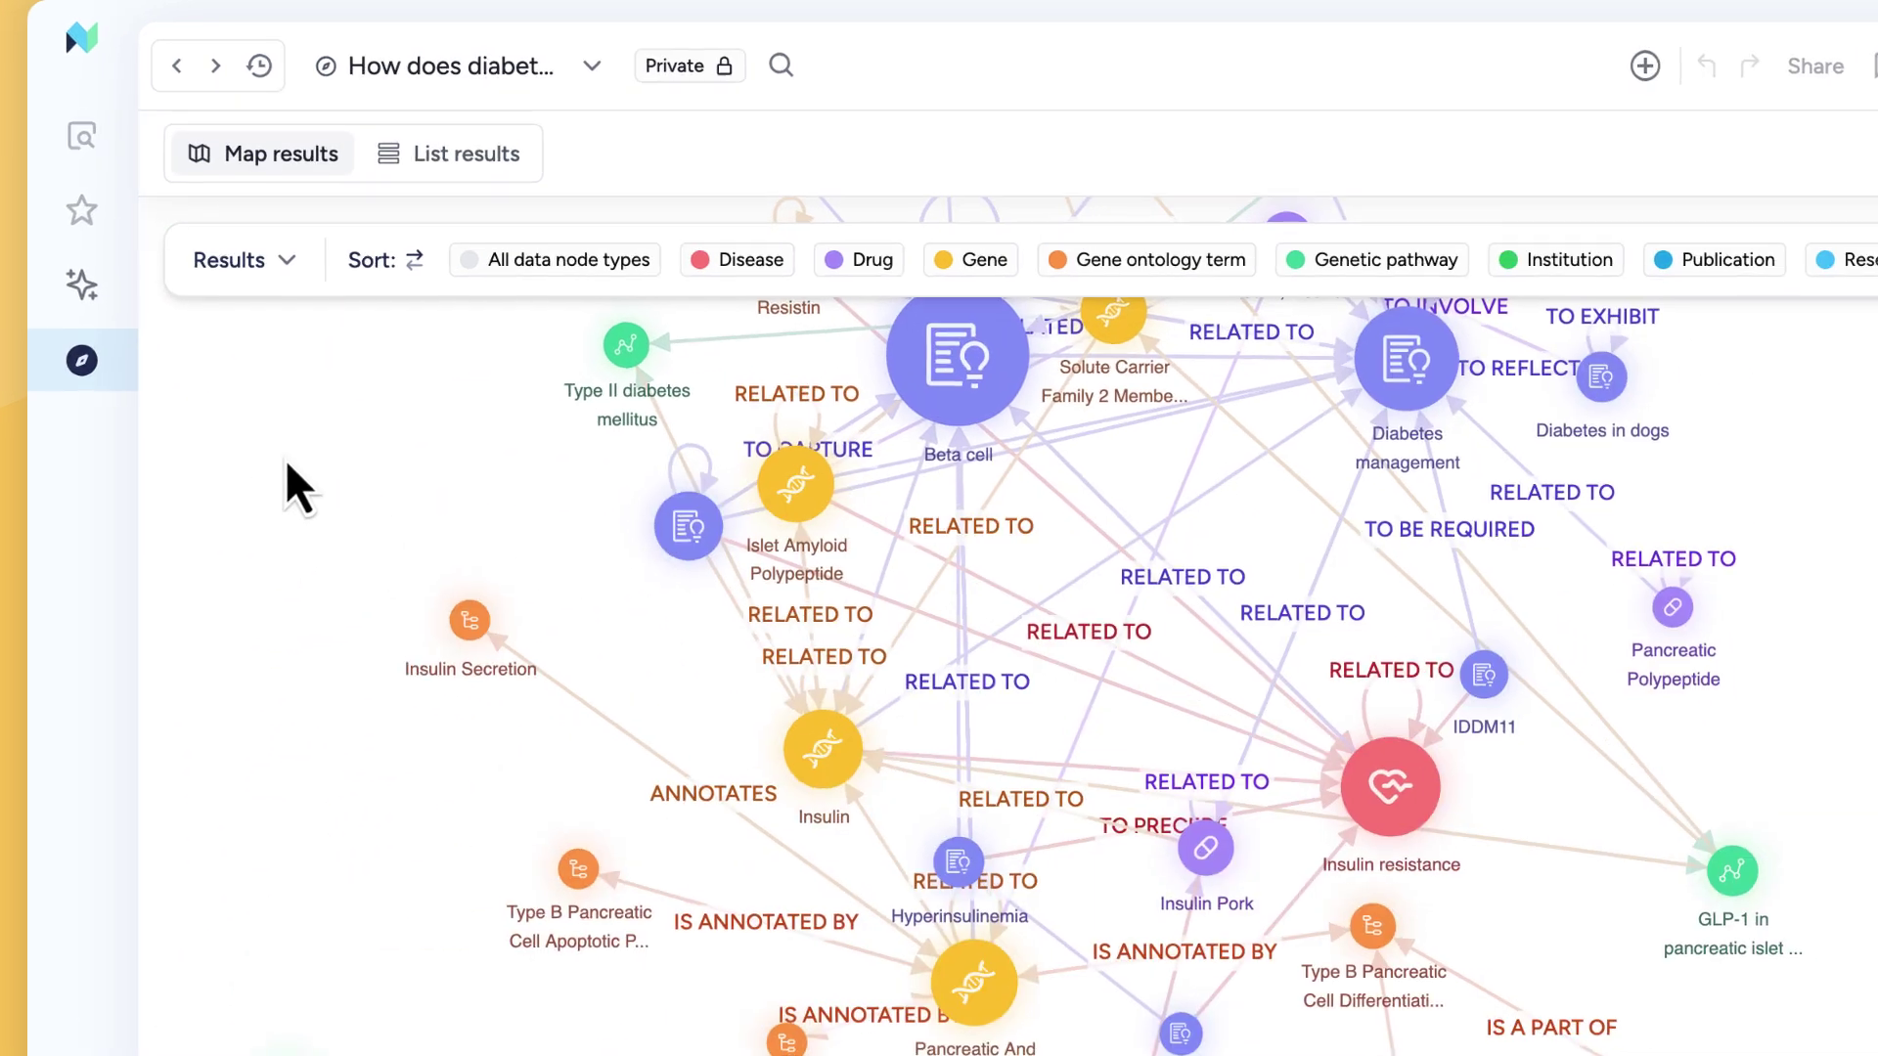
mouse_move(424, 133)
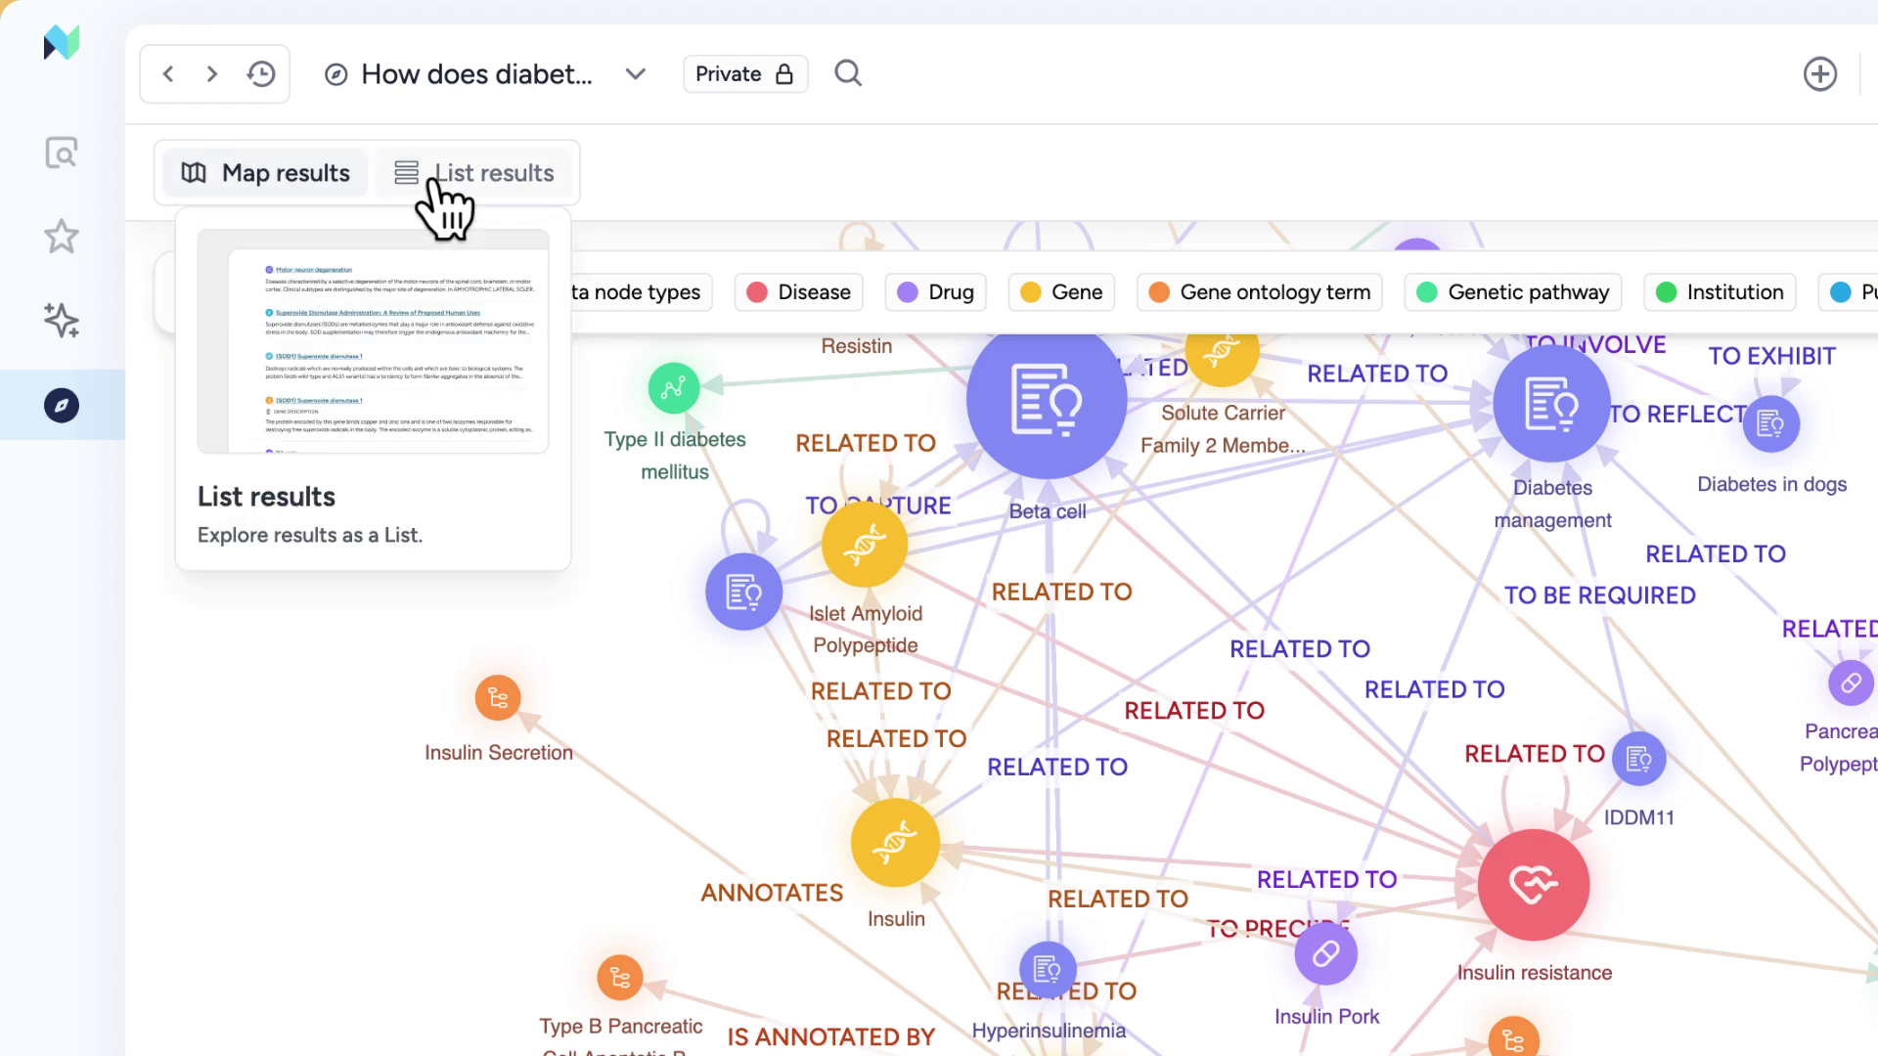
- Switch results to List view, inspect Glucokinase details, then show the 152 Relationships
left_click(436, 181)
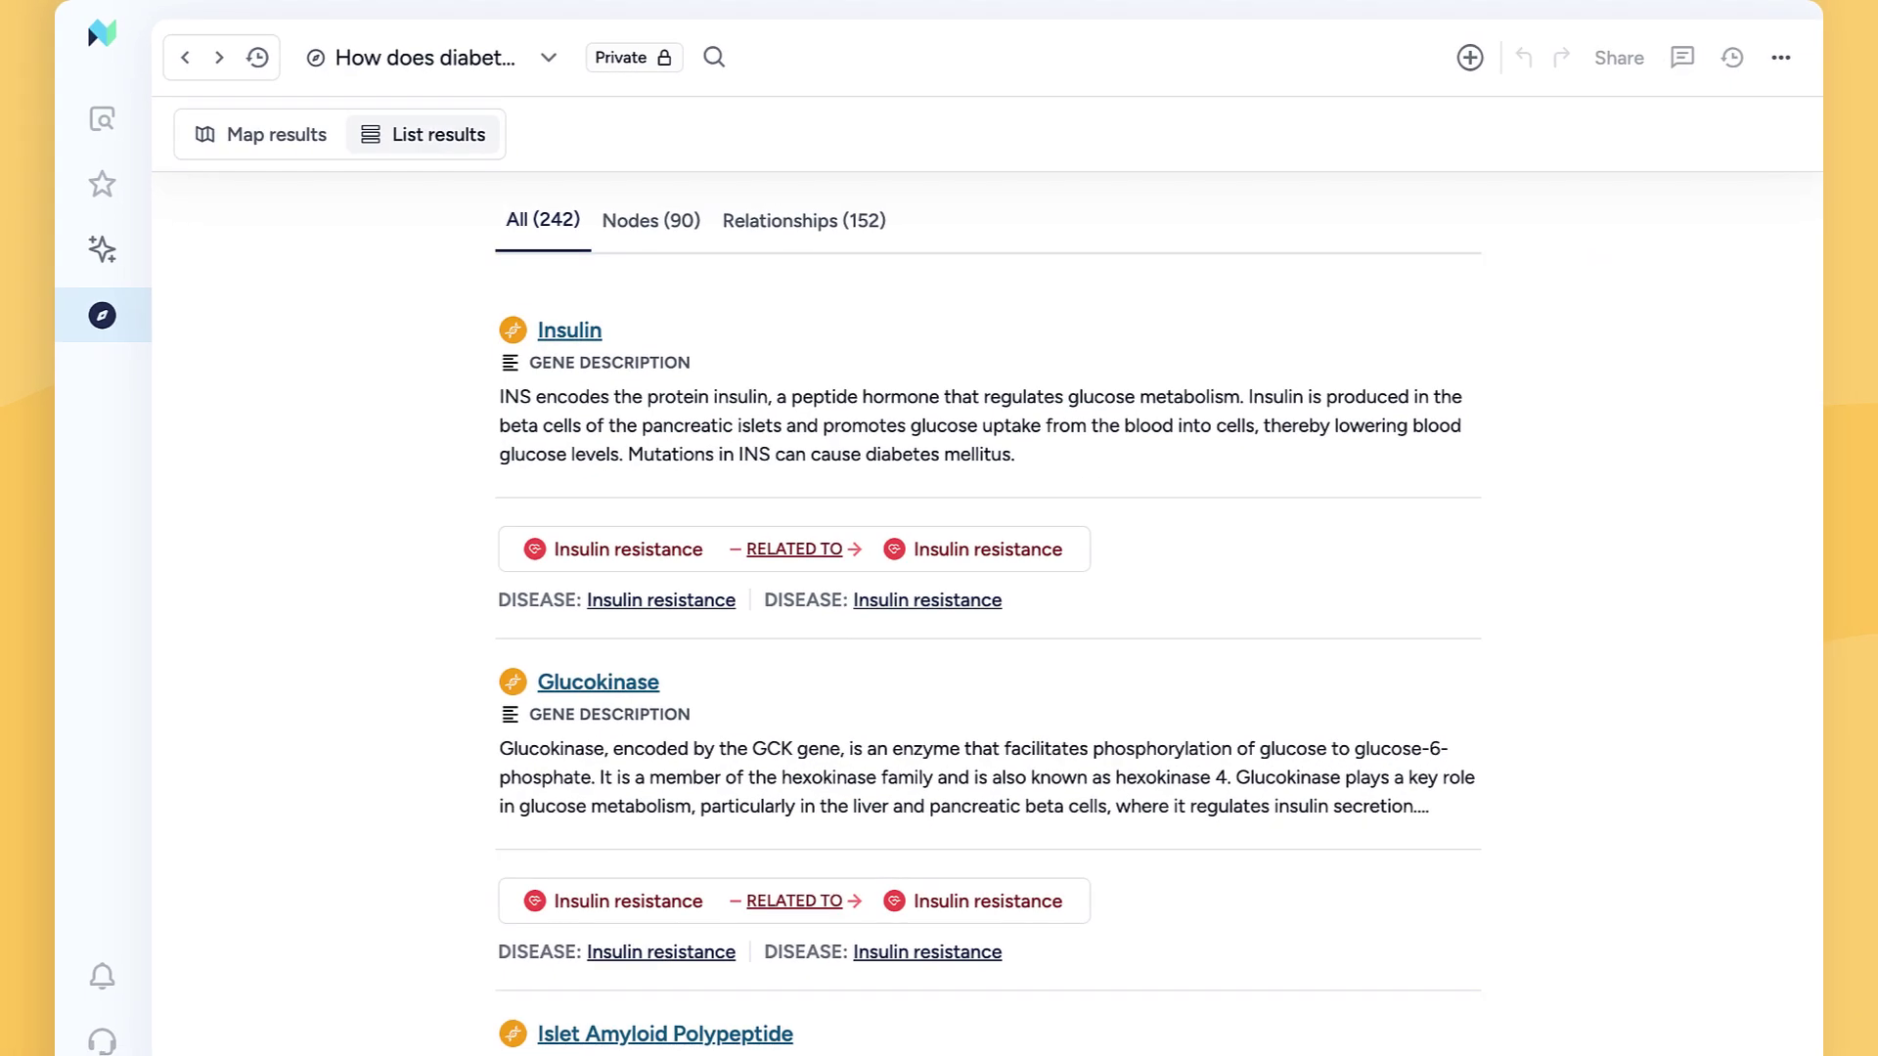
left_click(590, 695)
scroll(1466, 500, "down", 2)
scroll(1481, 537, "down", 3)
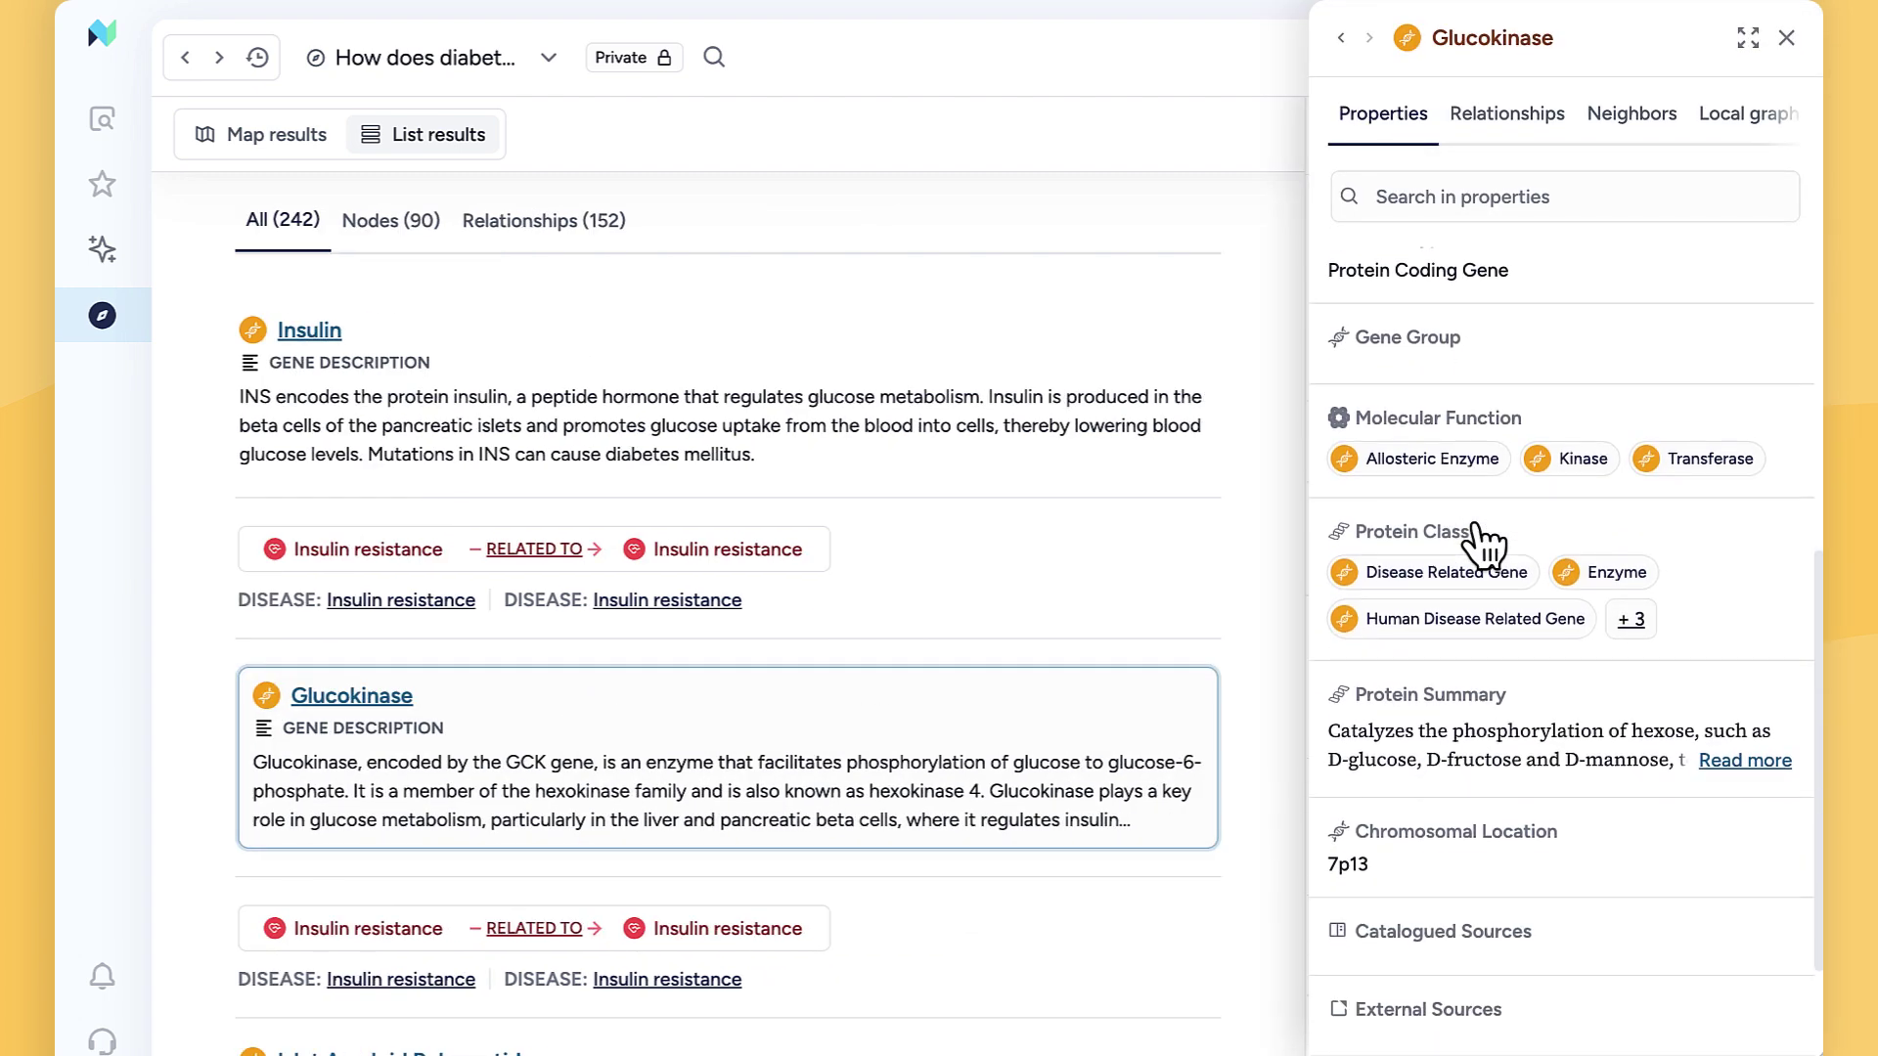
scroll(1481, 536, "down", 2)
scroll(1488, 441, "up", 2)
scroll(1604, 544, "up", 3)
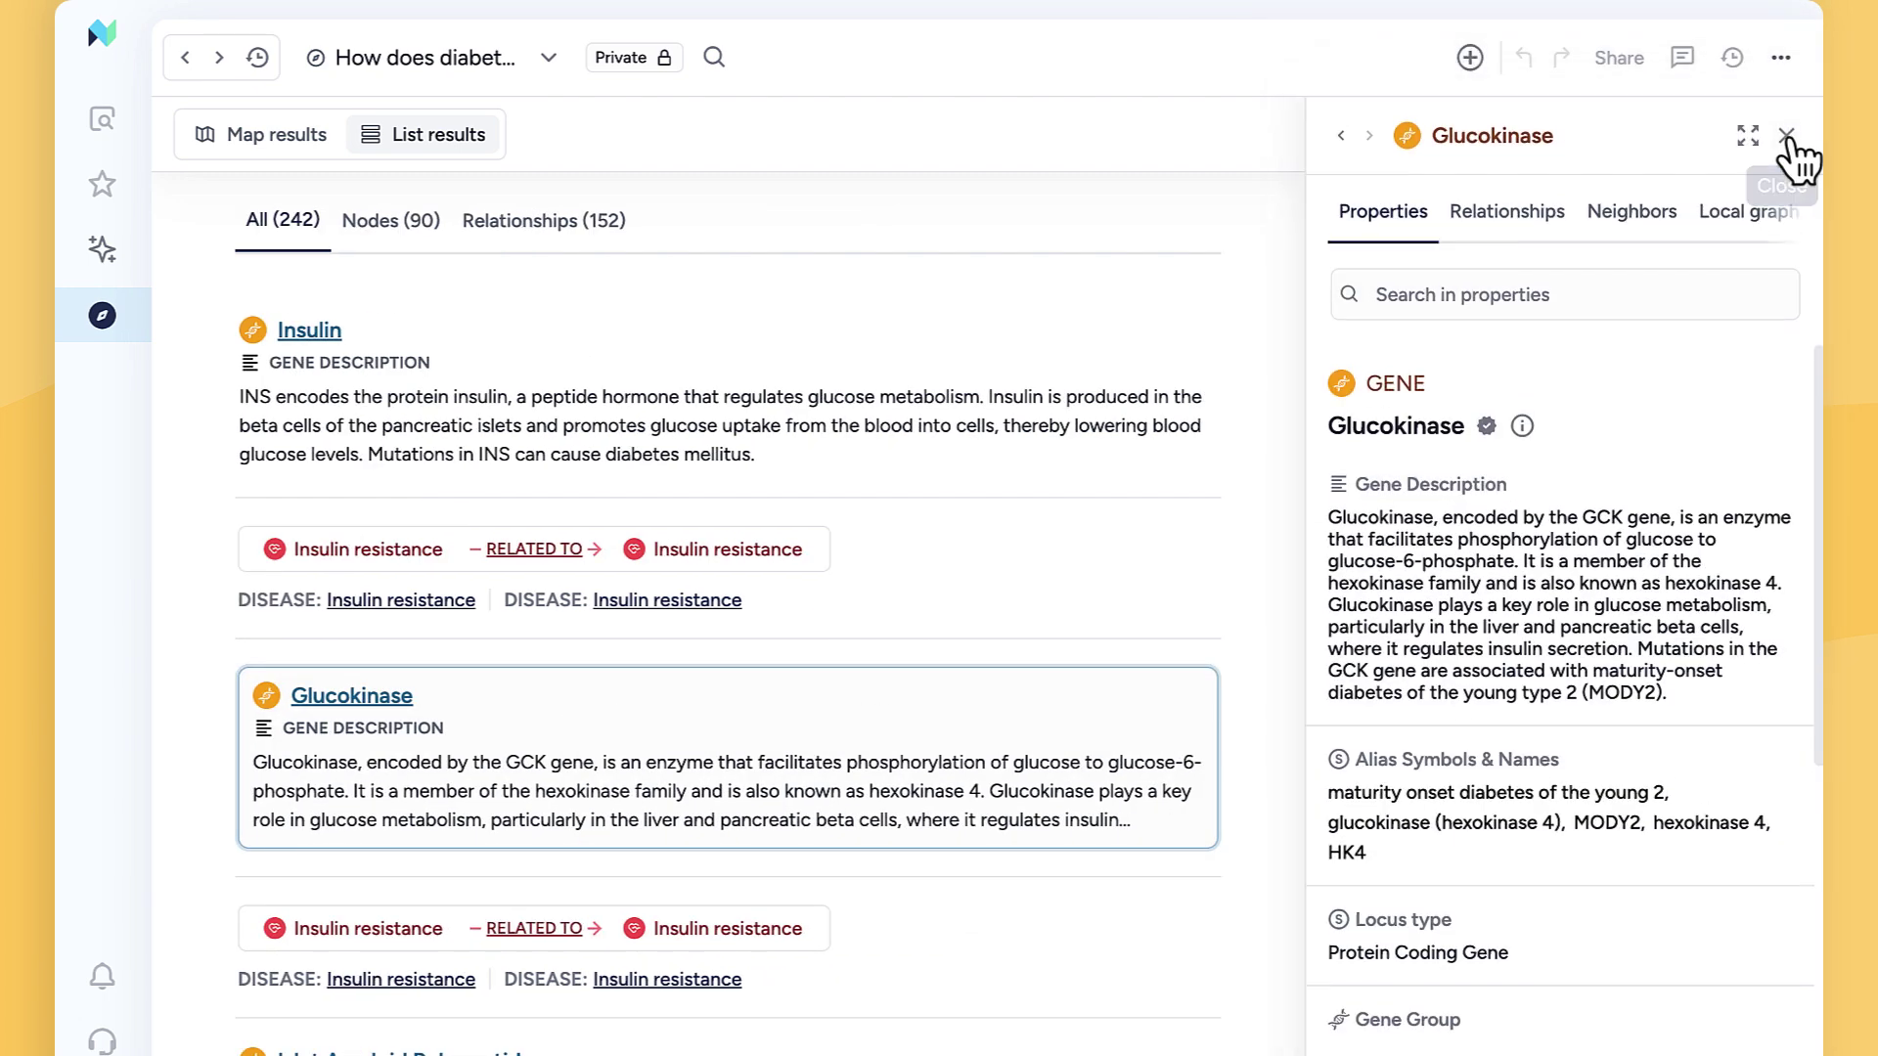
left_click(1788, 139)
left_click(774, 235)
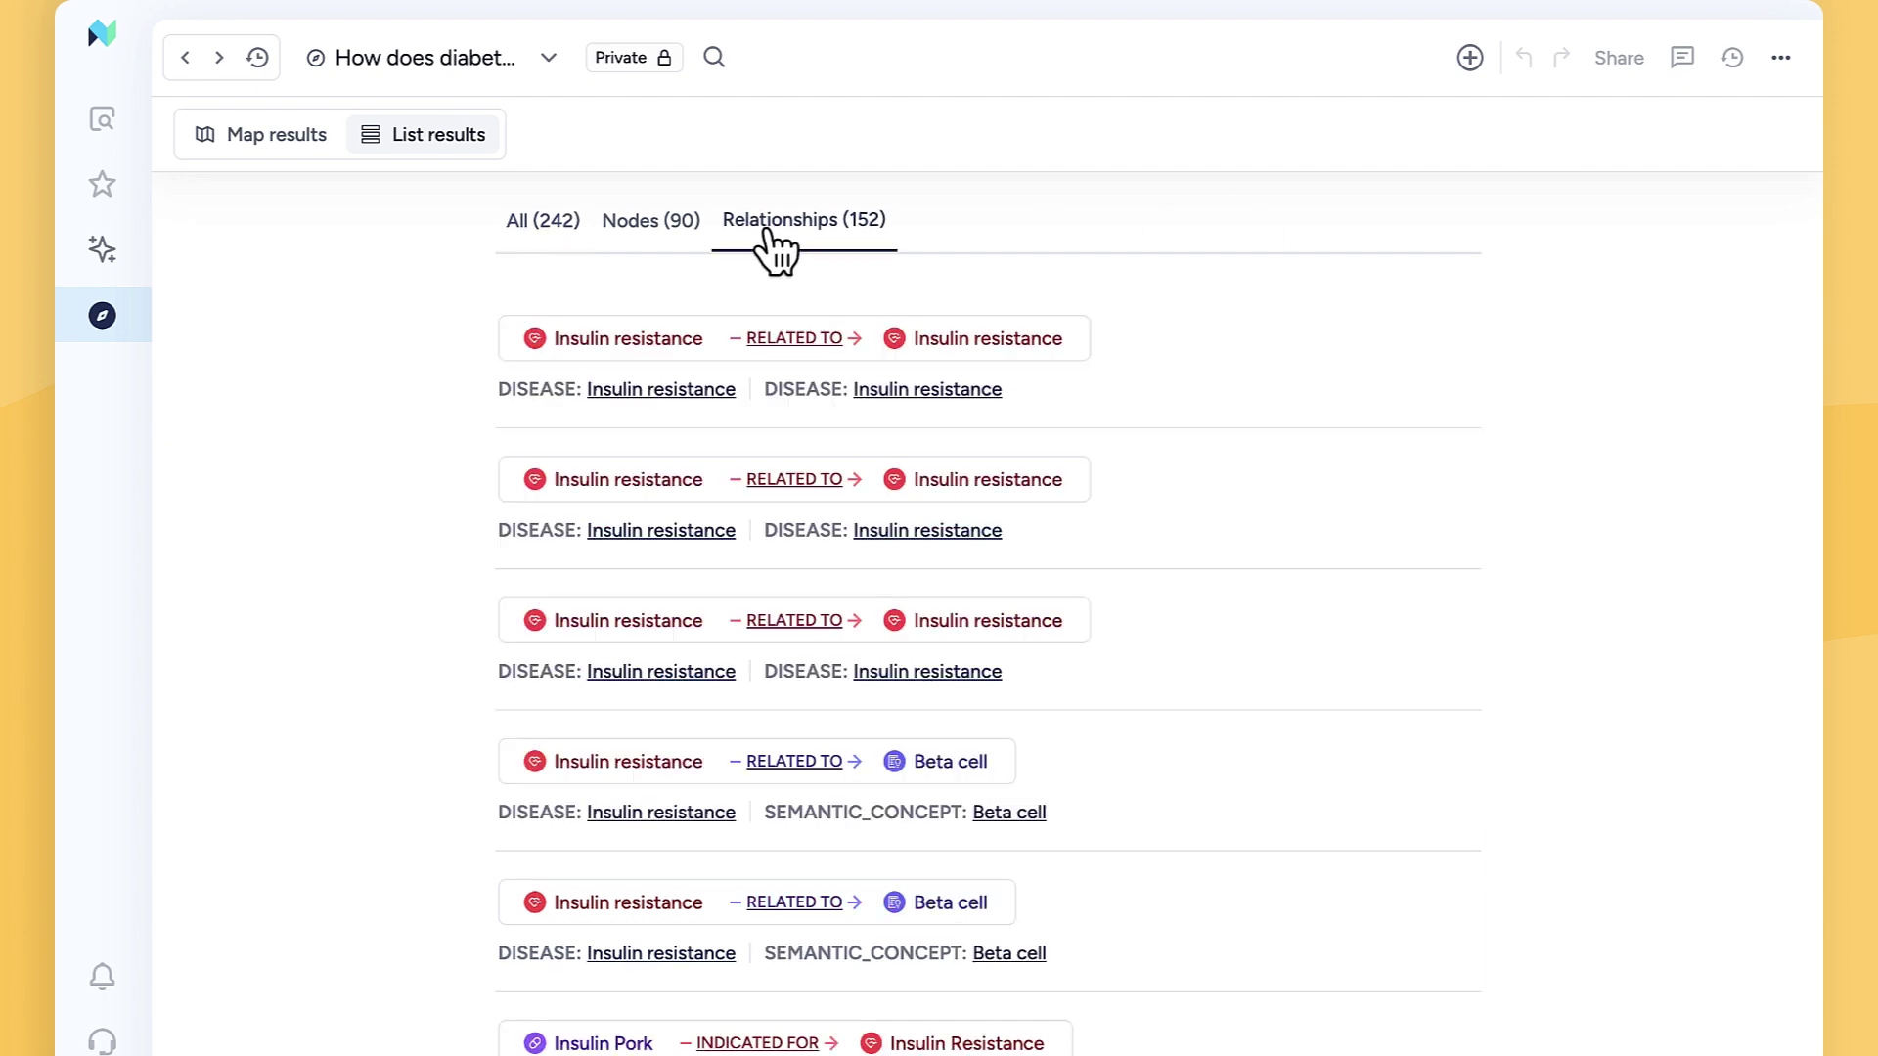
scroll(983, 661, "down", 10)
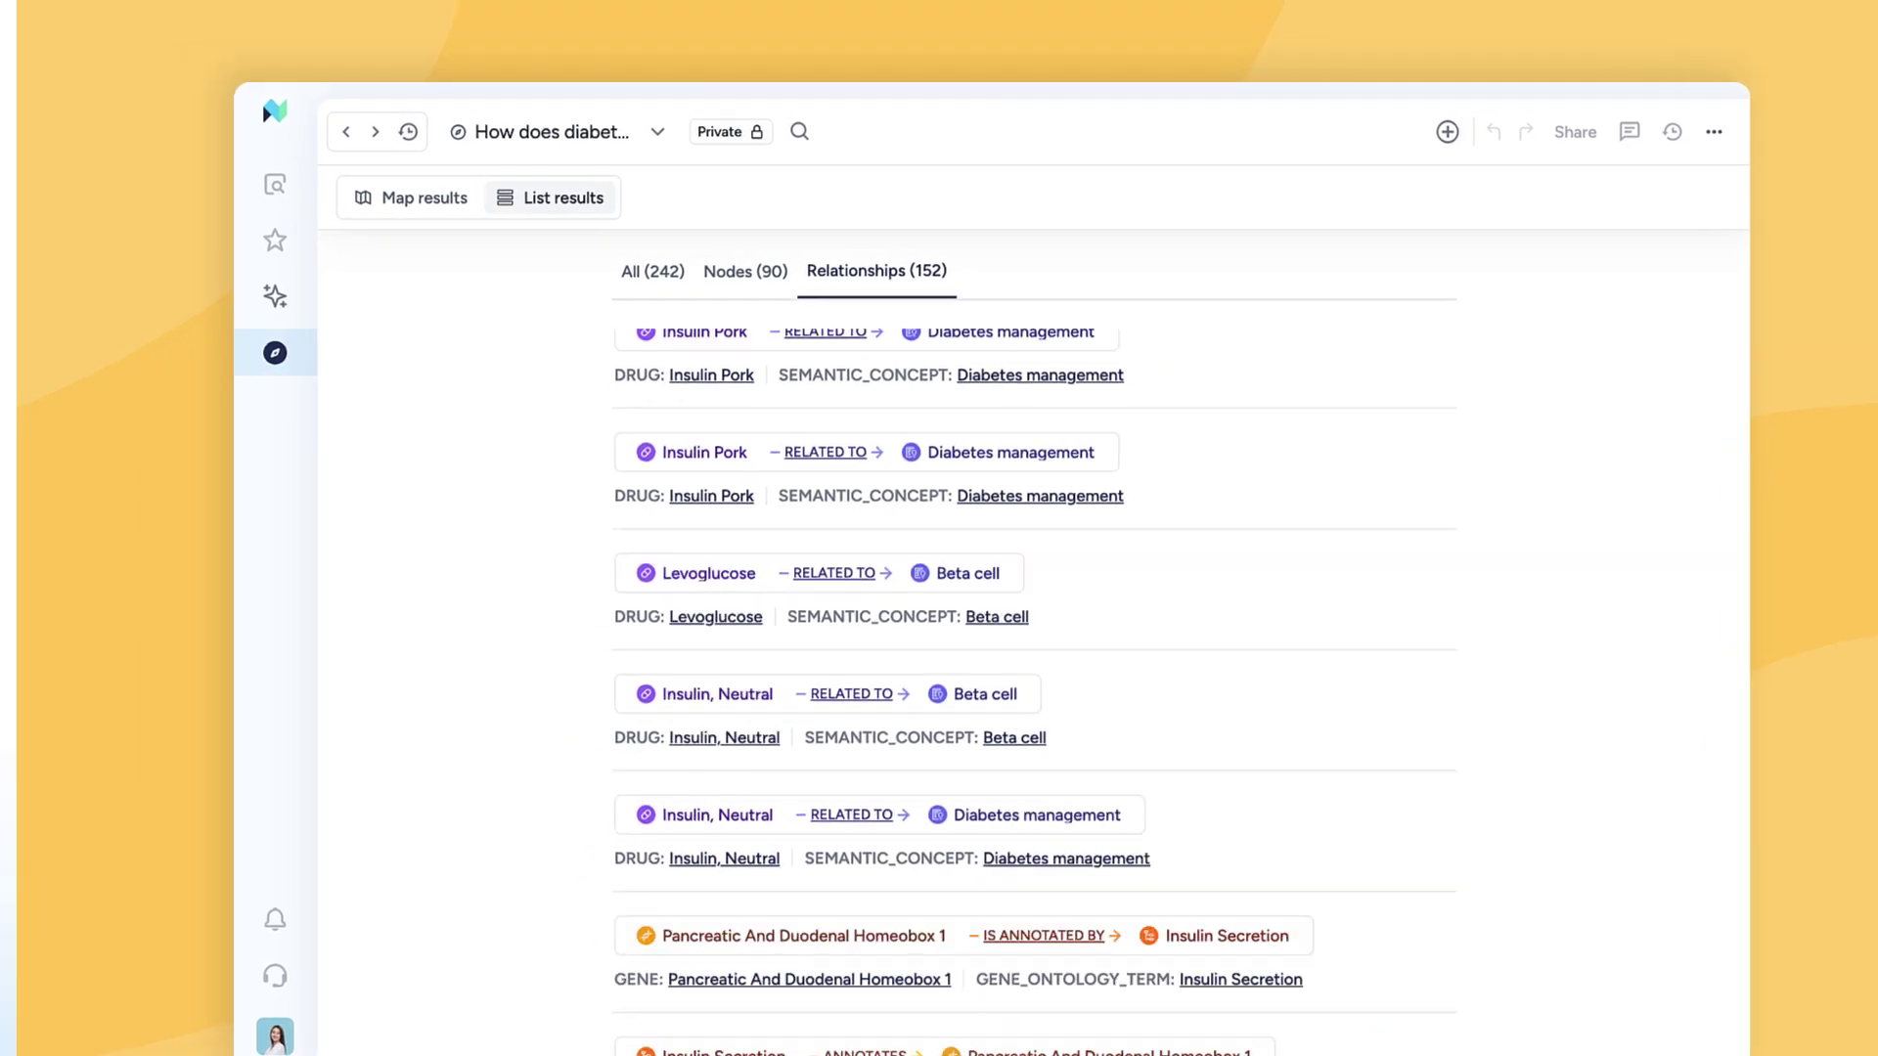